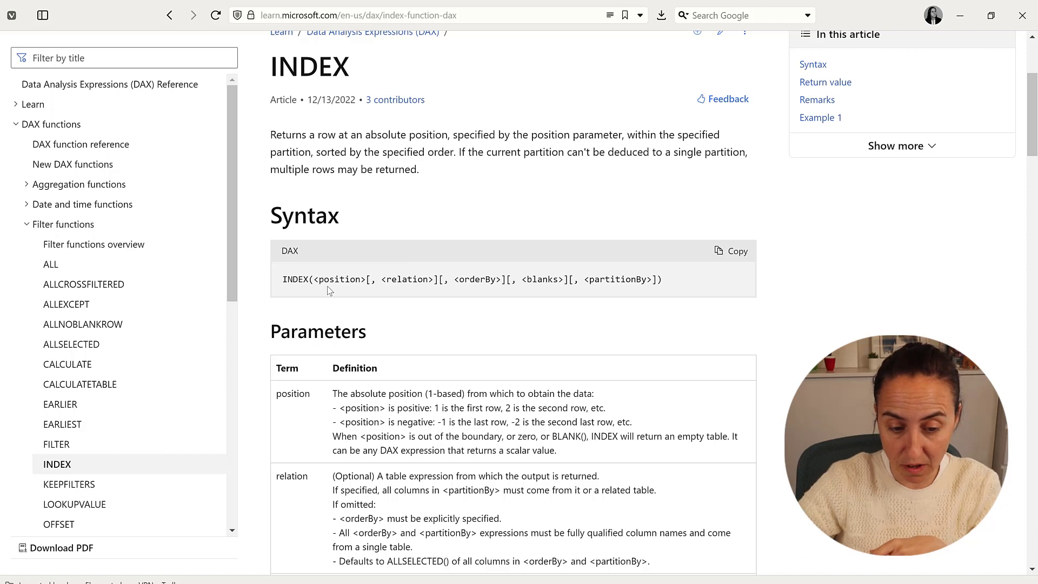
Highlight the position, partitionBy and orderBy parameters in the INDEX syntax line.
drag(329, 280, 341, 279)
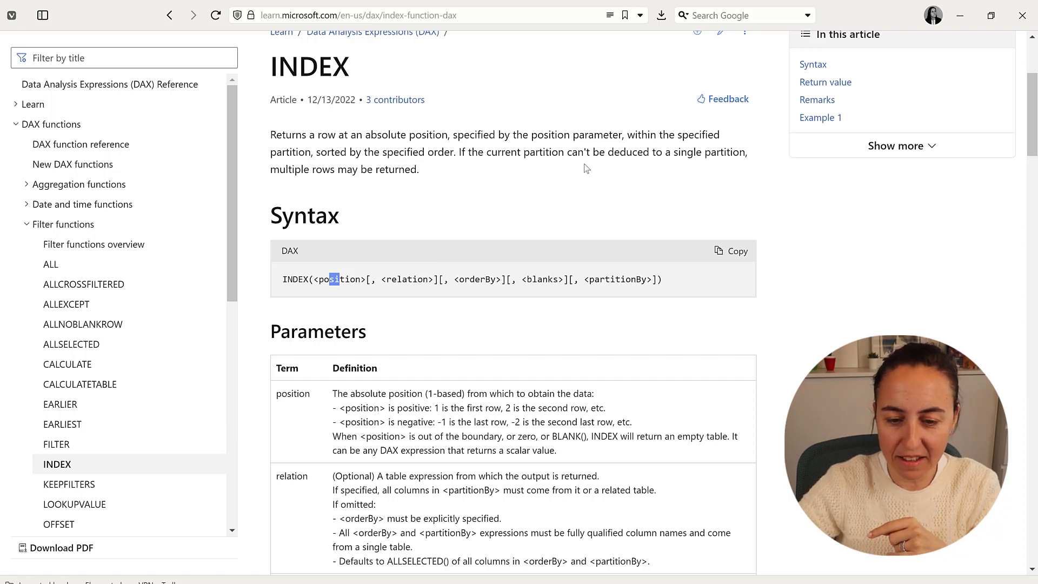
drag(646, 279, 592, 279)
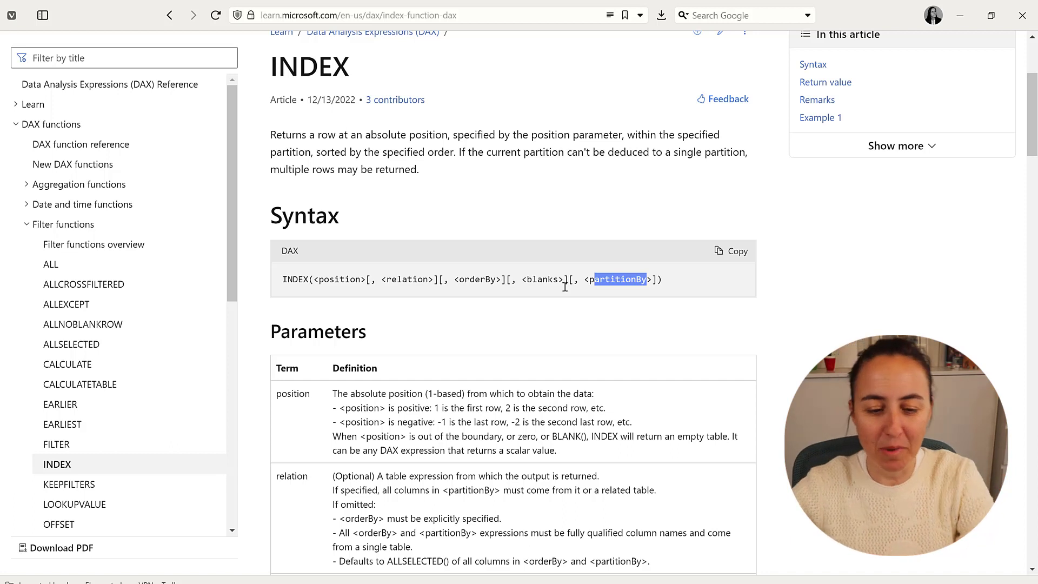
click(480, 276)
drag(459, 277, 516, 276)
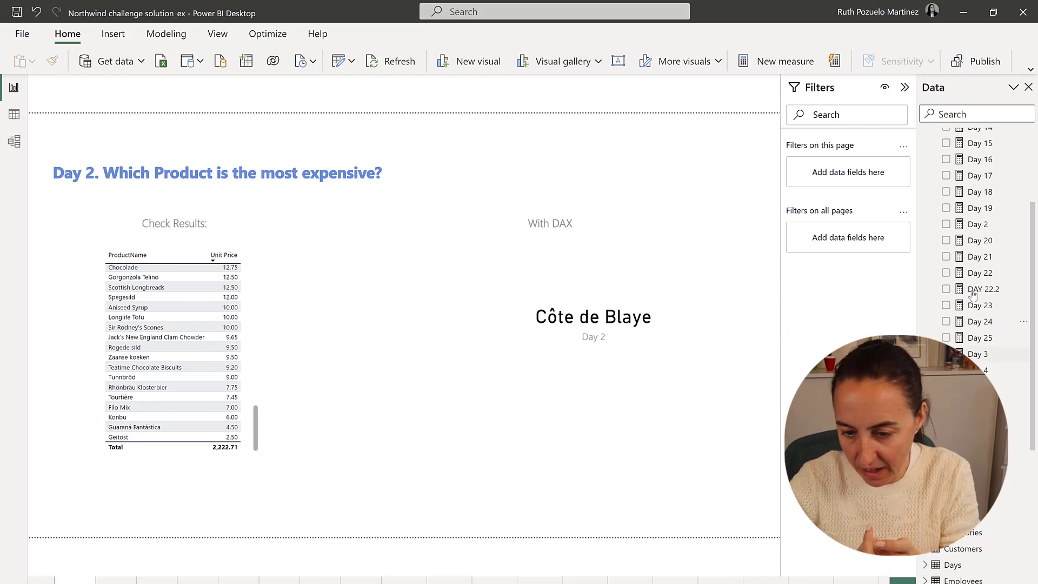
scroll(973, 199, up, 5)
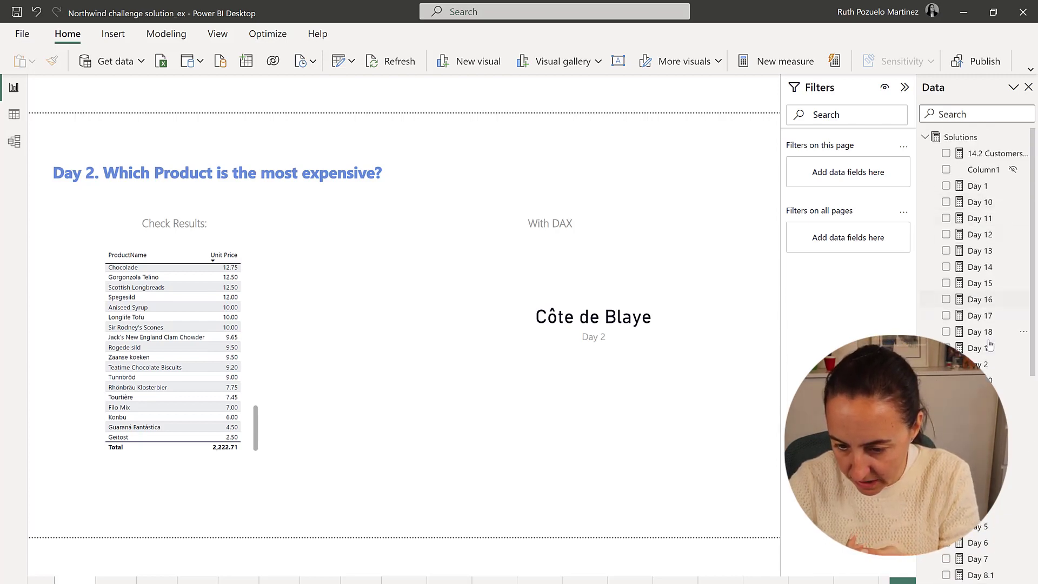
click(981, 364)
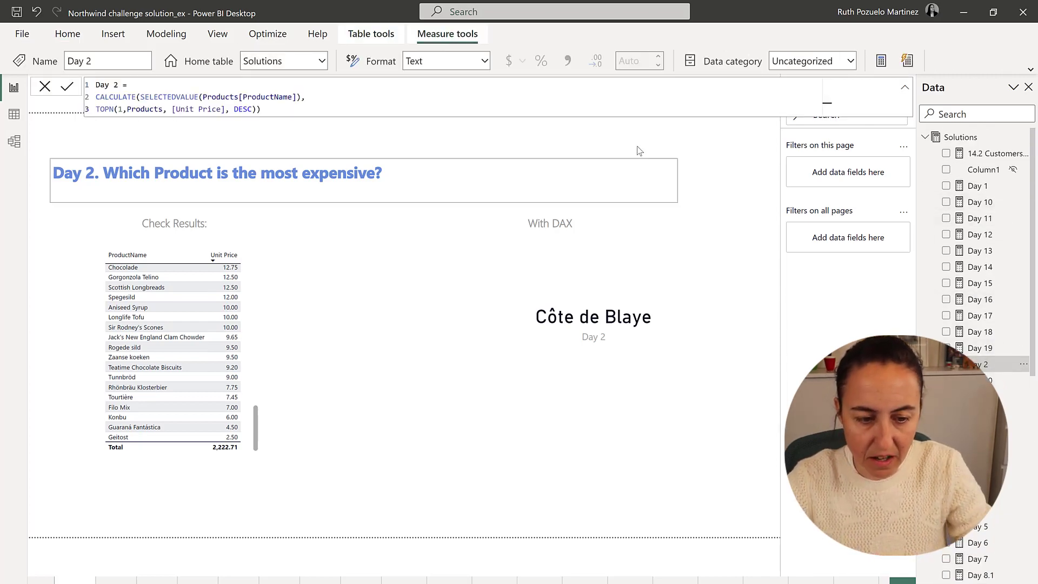
click(522, 104)
drag(522, 104, 524, 90)
scroll(524, 90, up, 5)
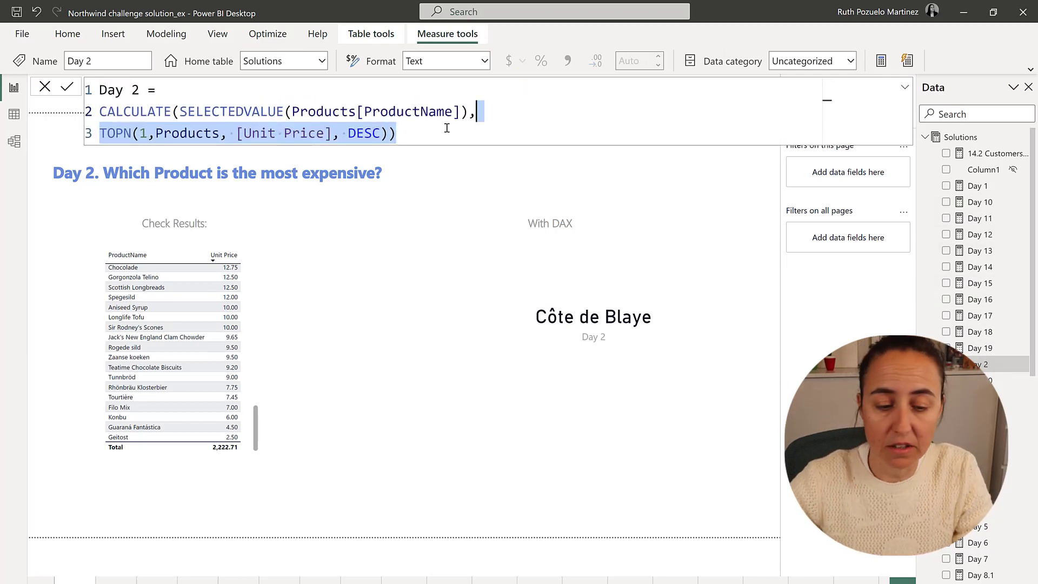
click(447, 132)
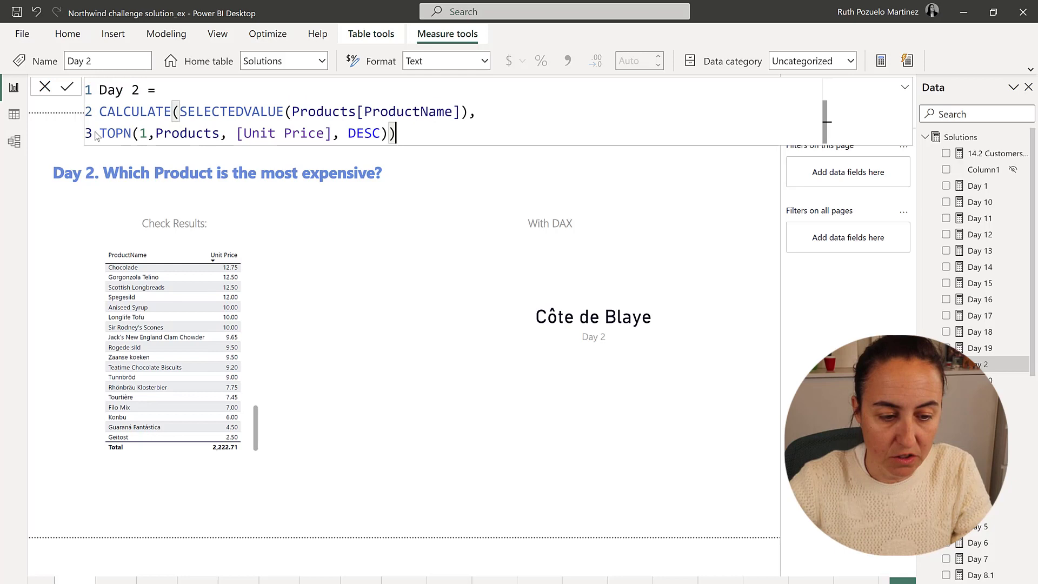
double_click(143, 133)
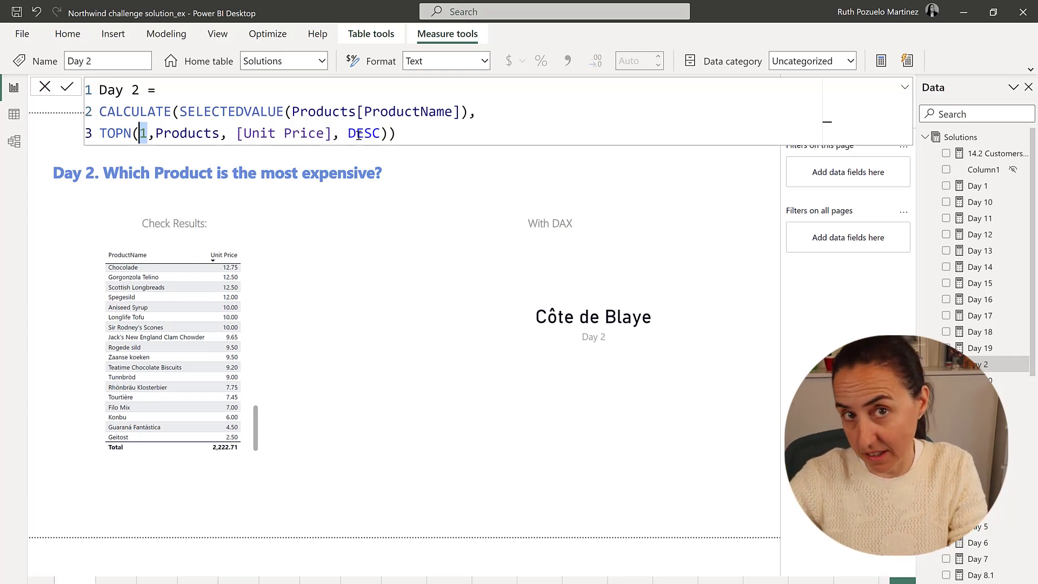
drag(502, 111, 287, 109)
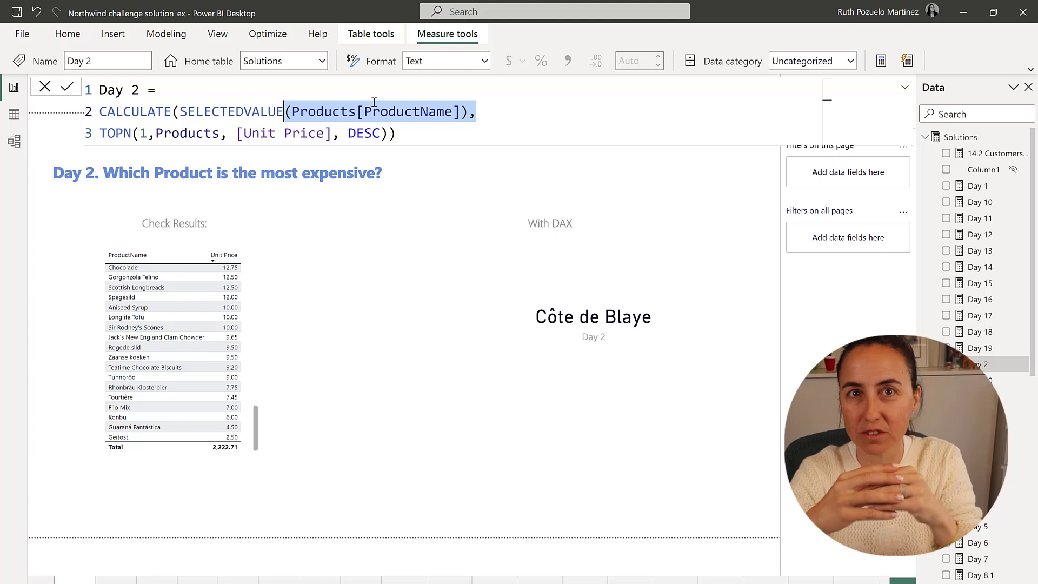
click(439, 135)
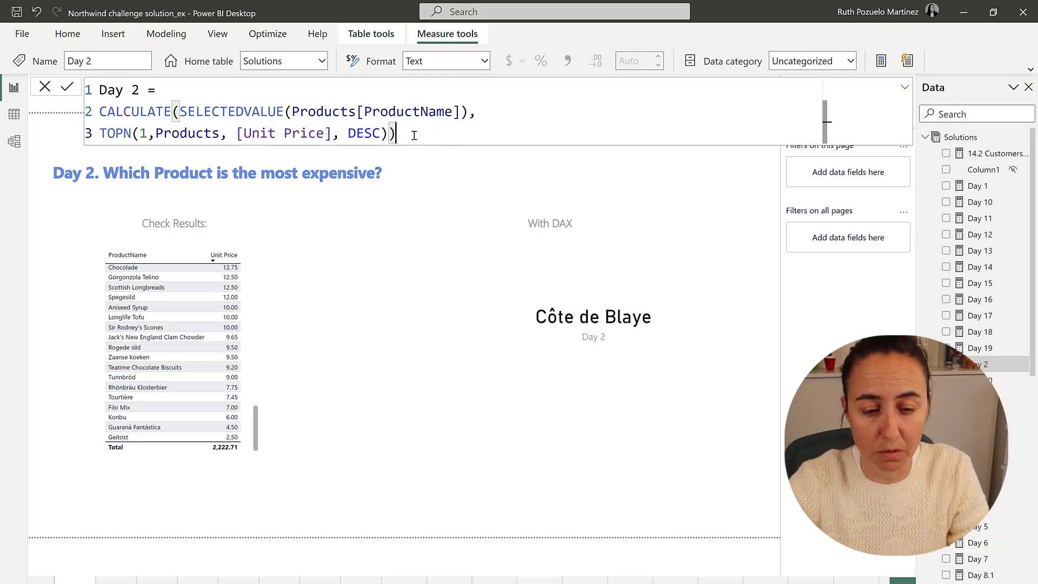
drag(413, 133, 76, 120)
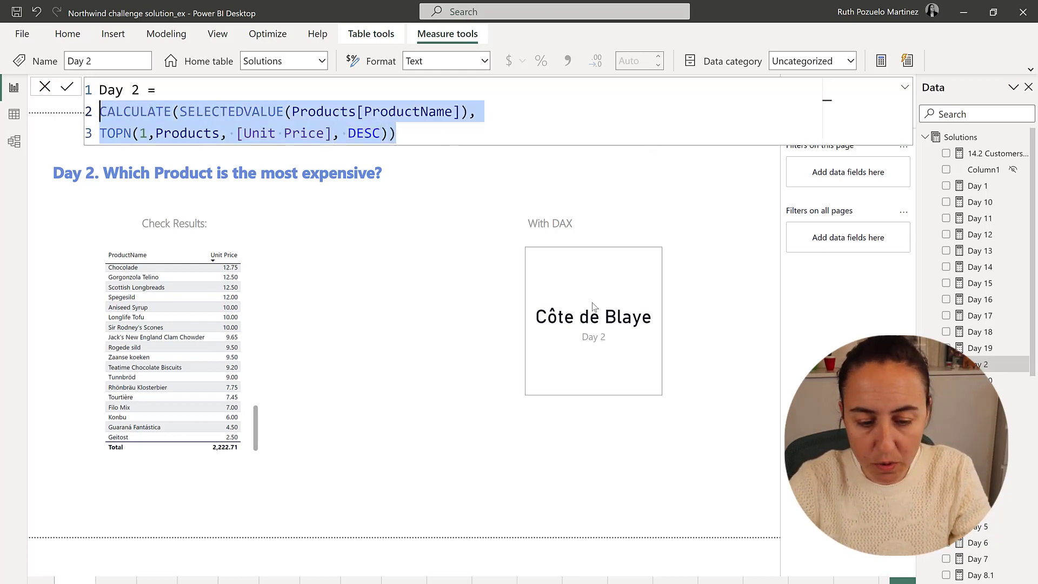
click(420, 255)
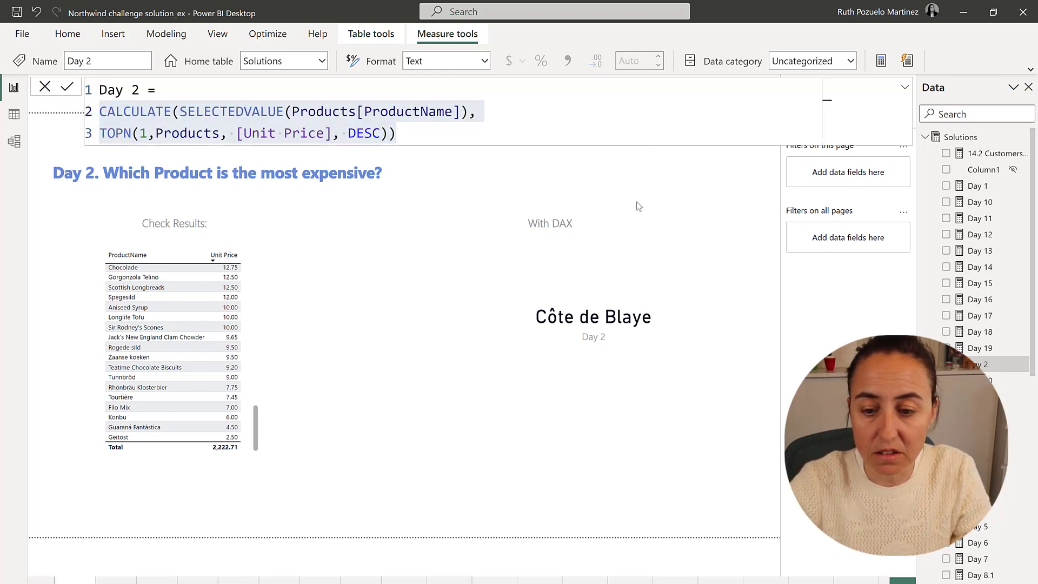
click(978, 138)
click(932, 152)
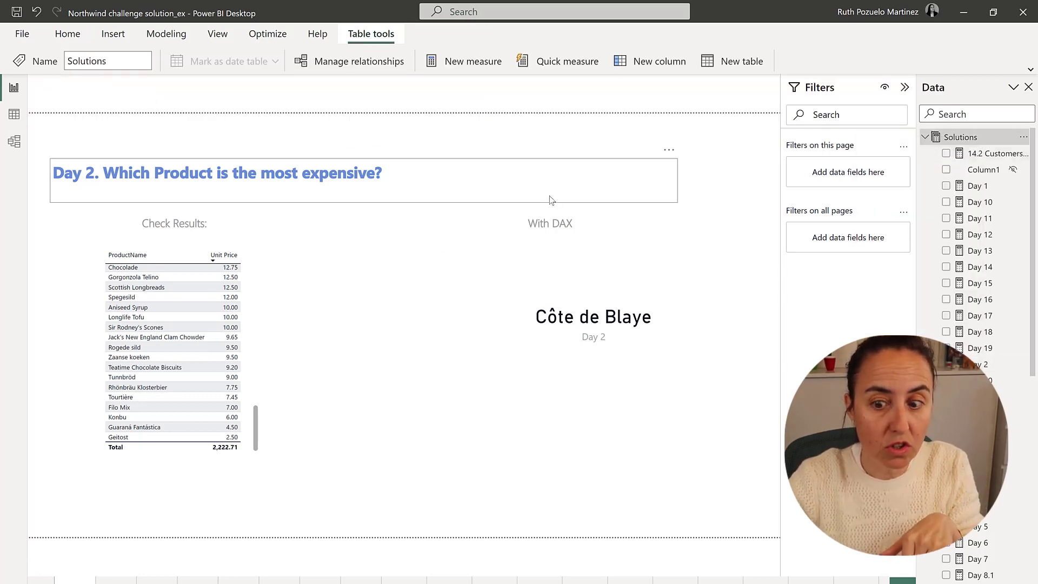
In Table view, create a calculated table named Index with the unfinished formula INDEX(1, ).
click(14, 115)
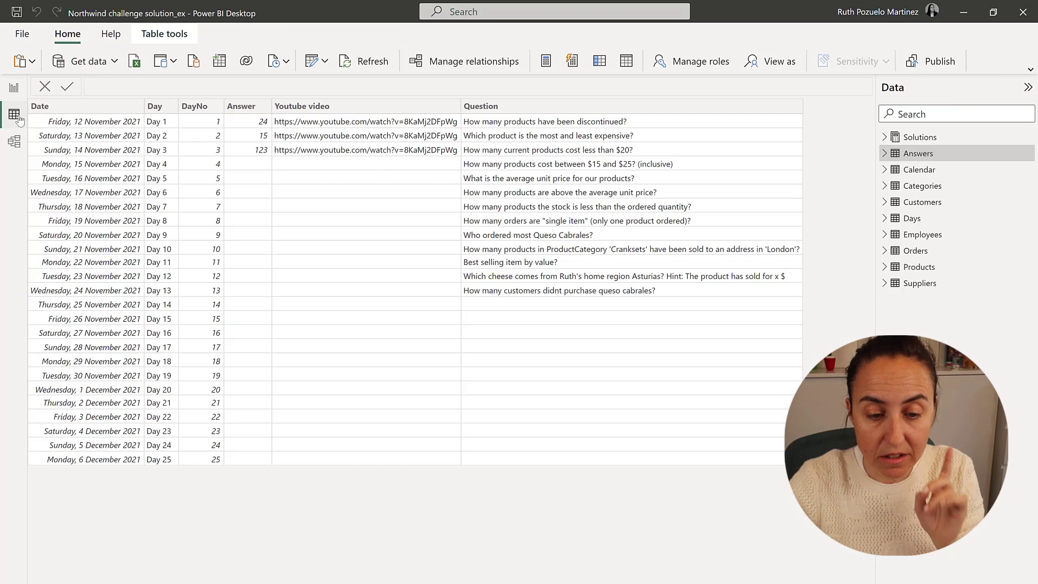
click(624, 70)
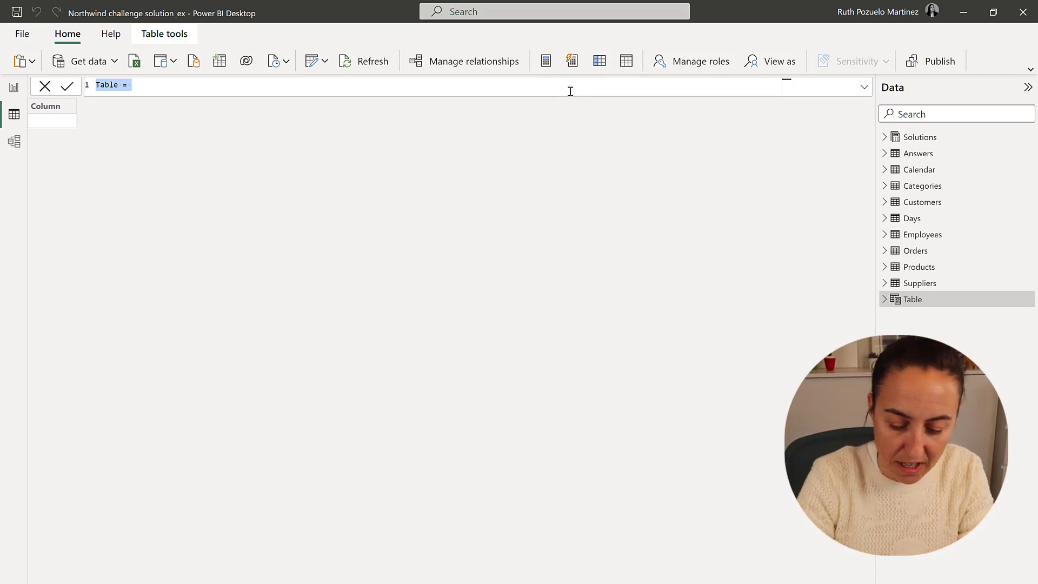
text(Index =)
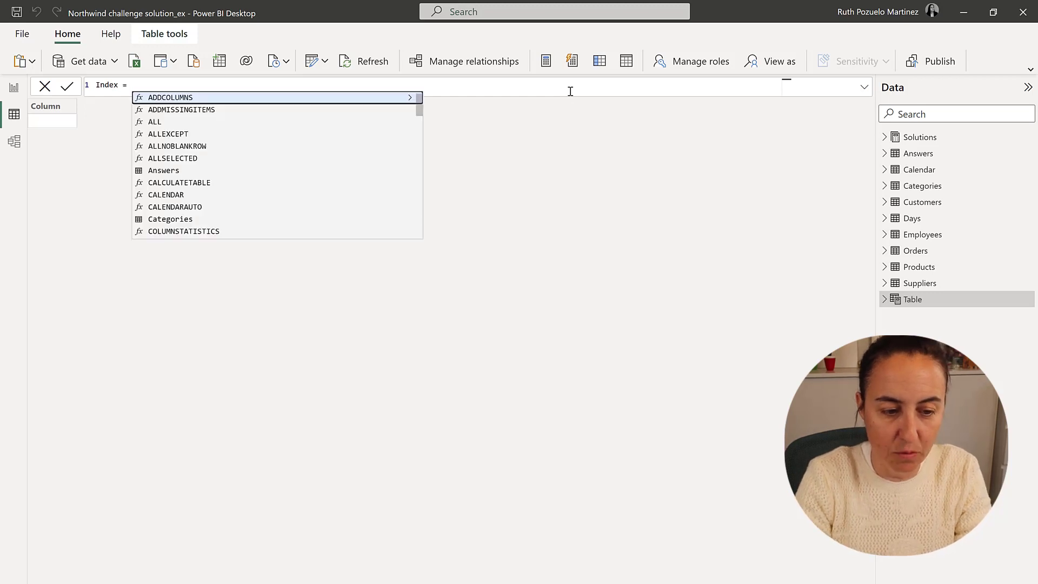
key(shift+Return)
text(INDEX()
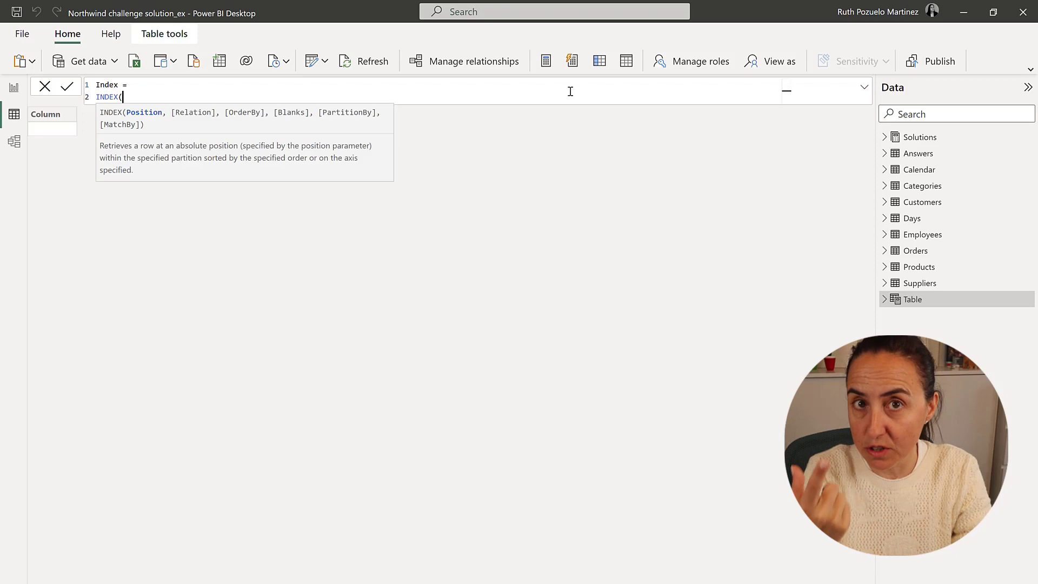
text(1,)
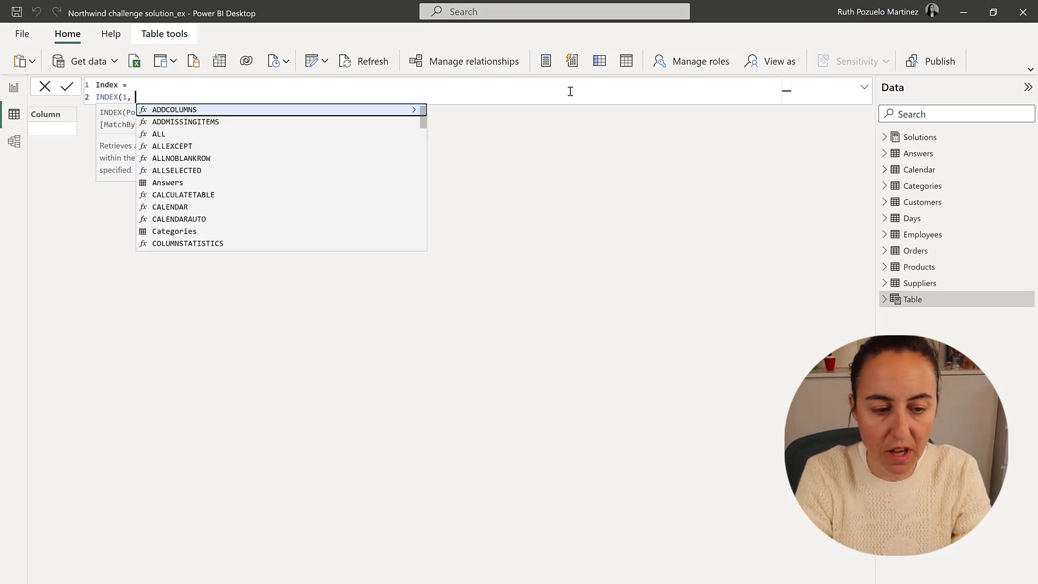
text(1,)
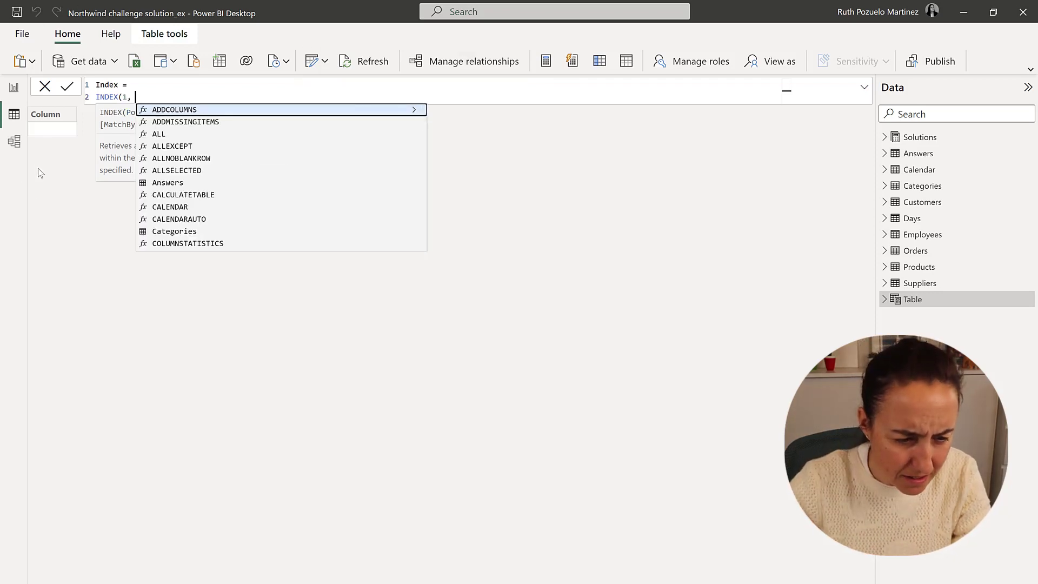
click(15, 97)
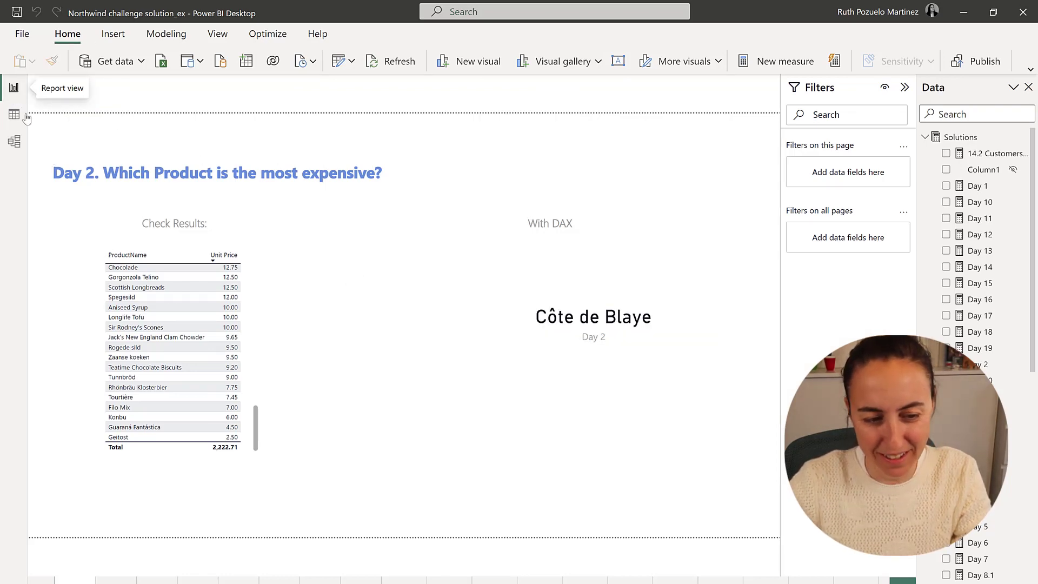
click(14, 115)
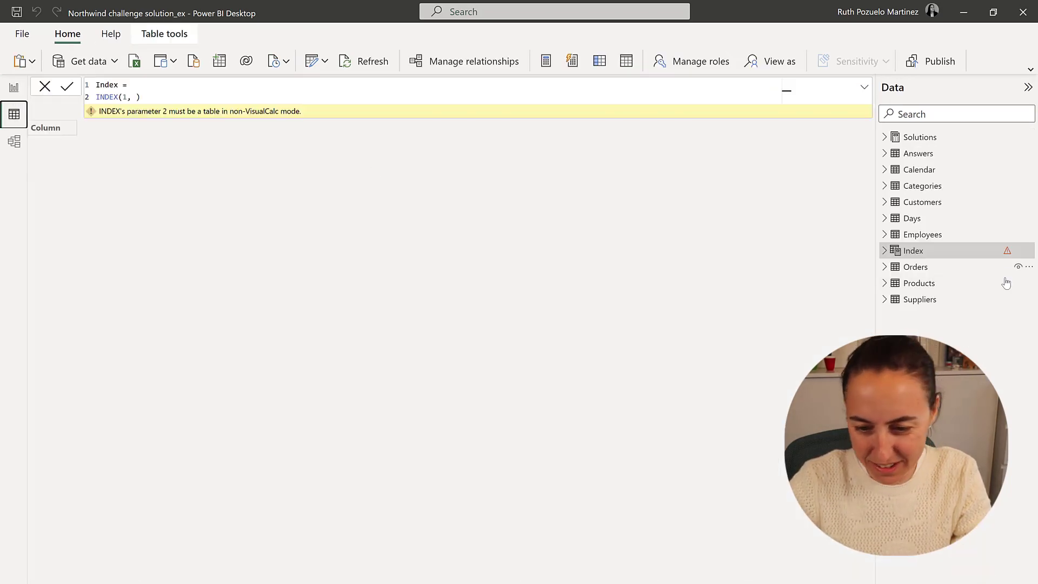
Complete the Index formula as INDEX(1, Products, ORDERBY([Unit Price])) and commit it, returning Geitost.
click(135, 97)
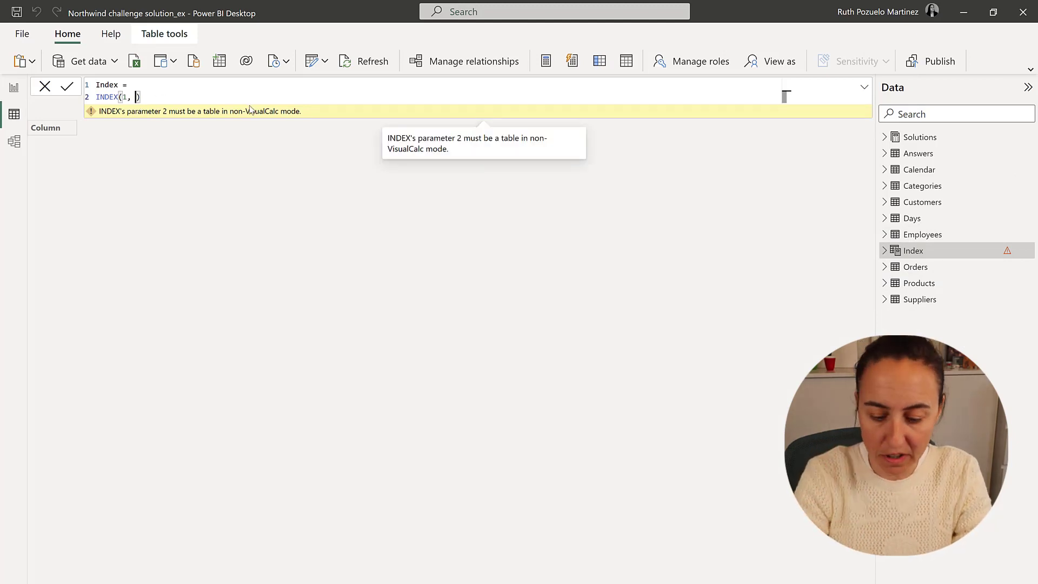
text(Products,)
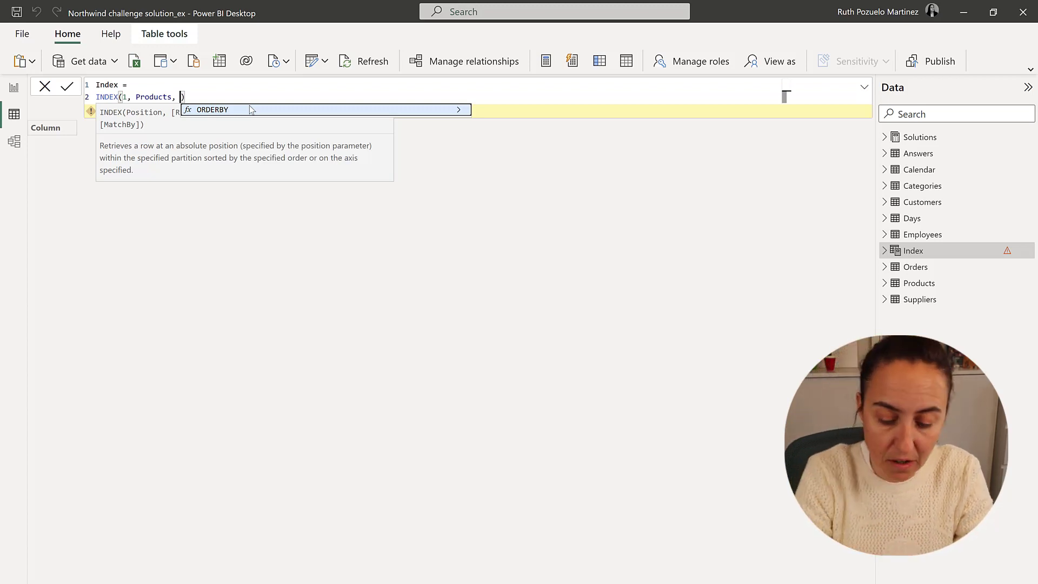
text(order)
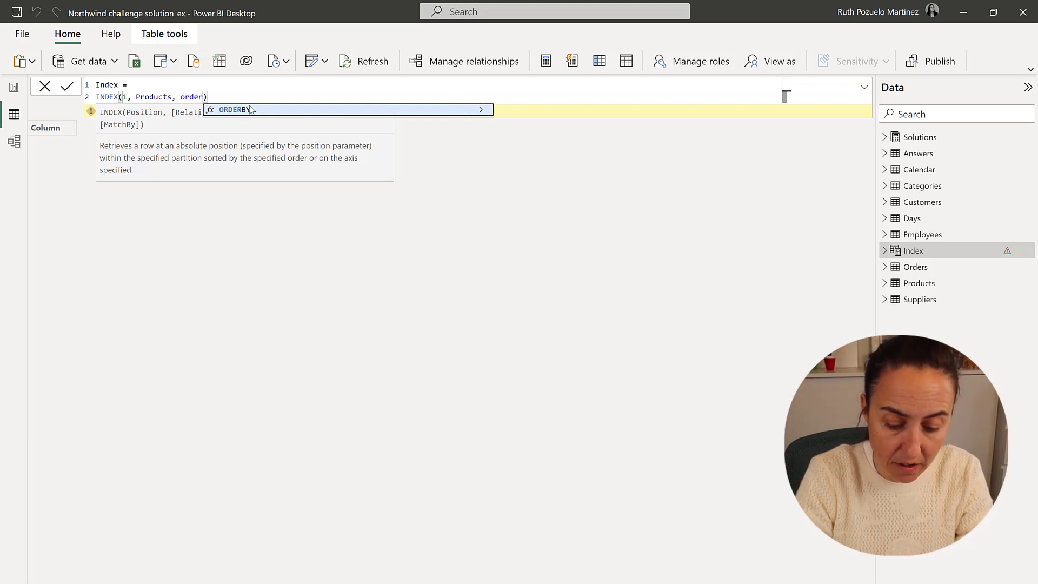
text(by()
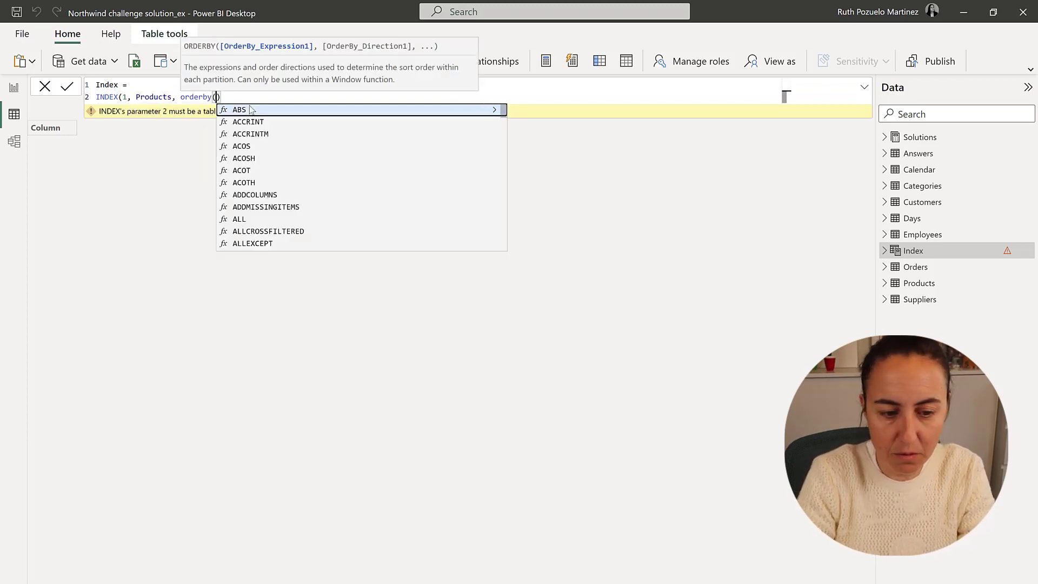
text([)
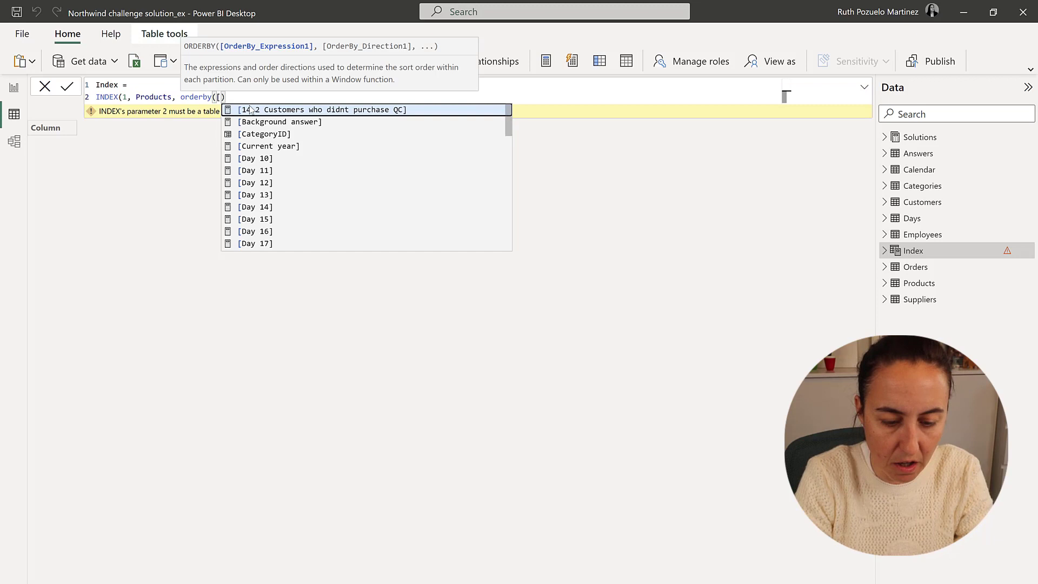
text(Unit)
key(Tab)
text())
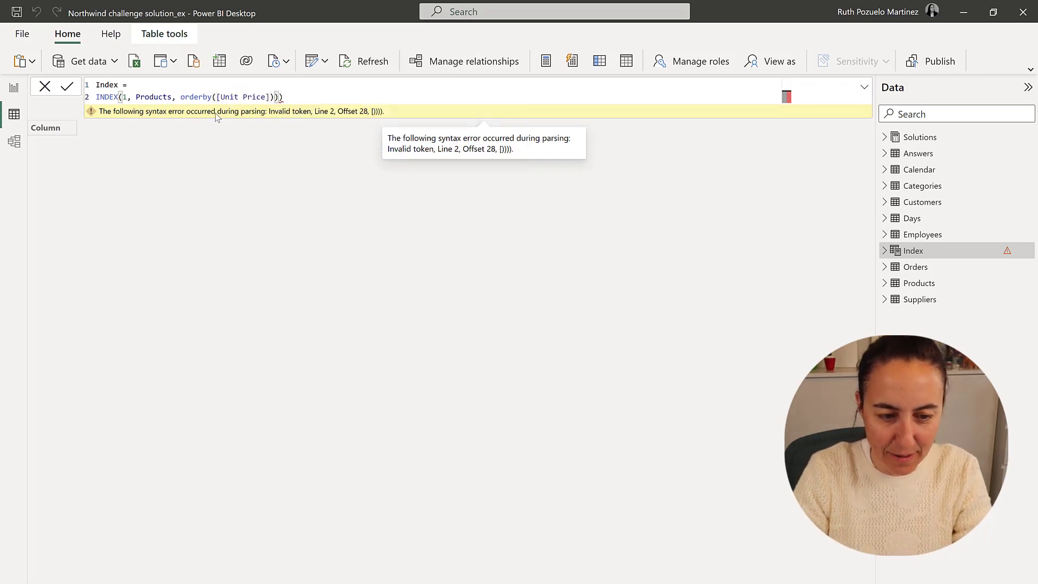
key(Left)
key(Left)
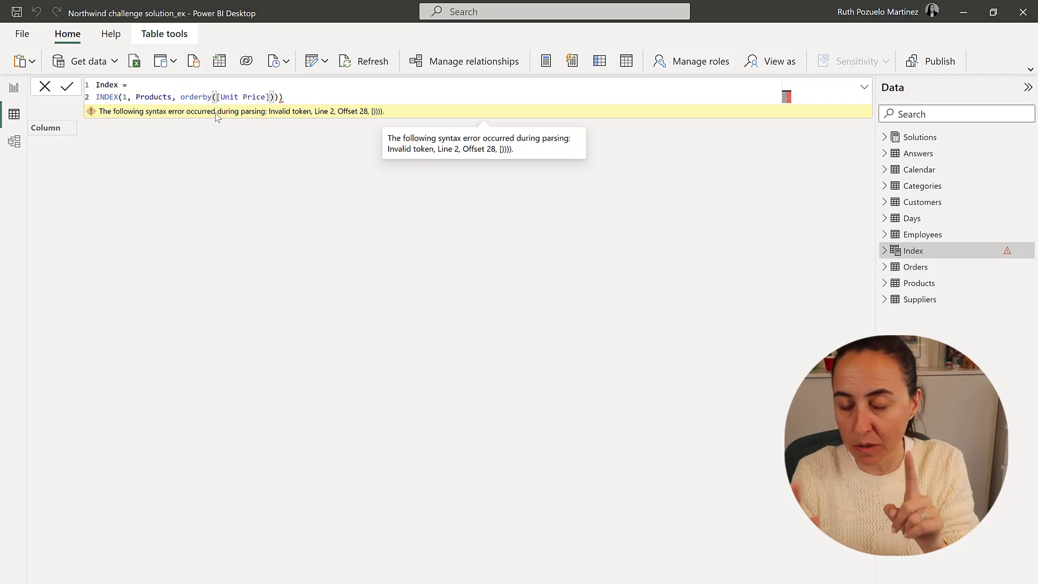
key(Right)
key(Right)
text())
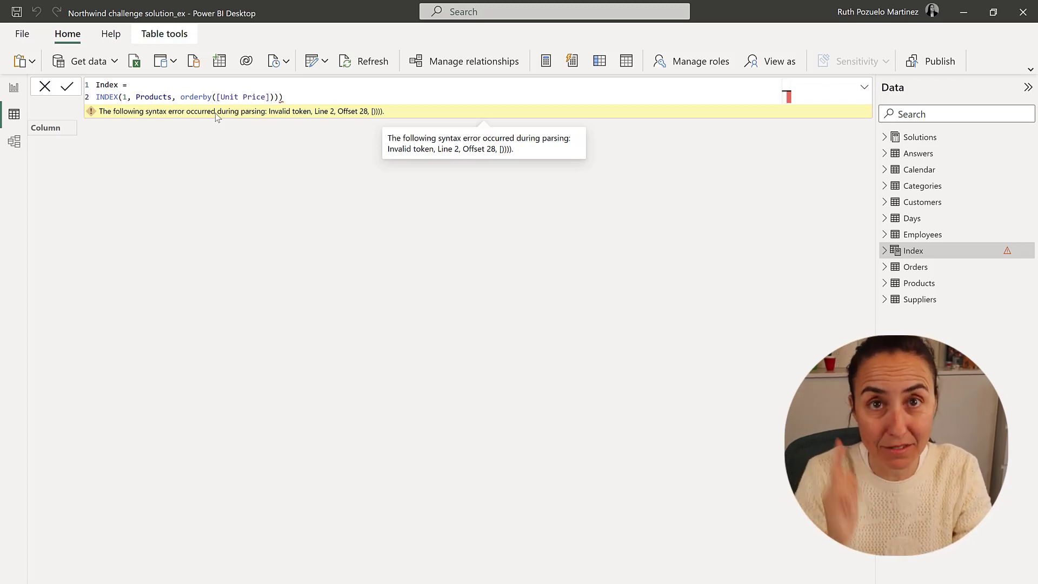
key(BackSpace)
key(Return)
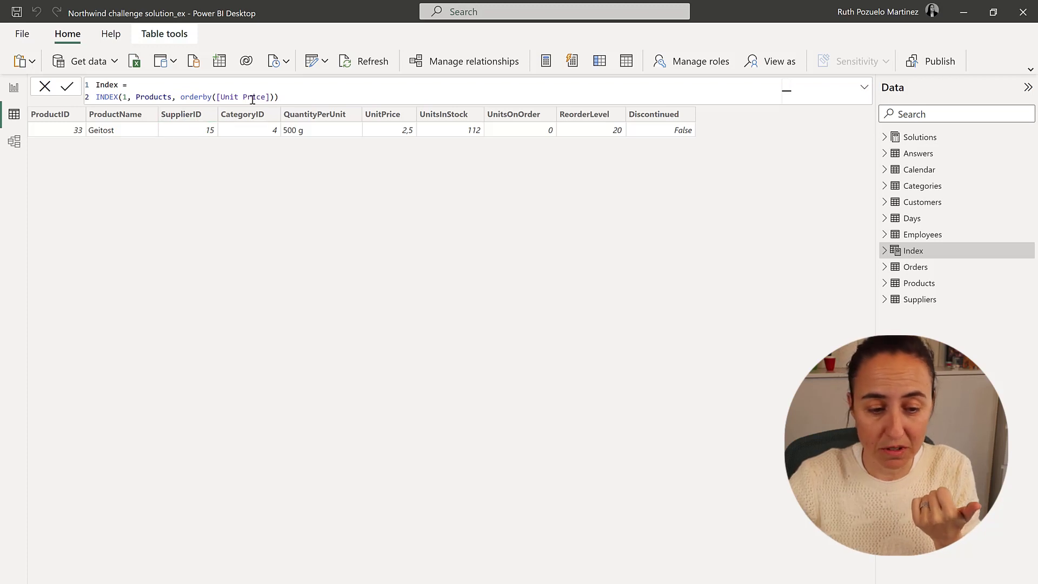
Add DESC after [Unit Price] in ORDERBY so the Index table returns Côte de Blaye.
click(270, 98)
text(, DESC)
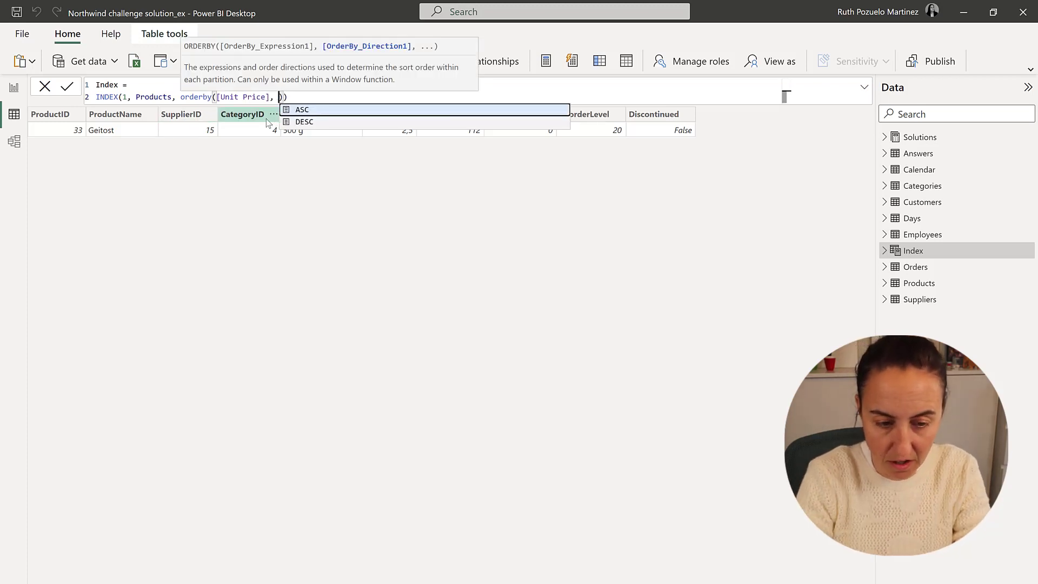
key(Return)
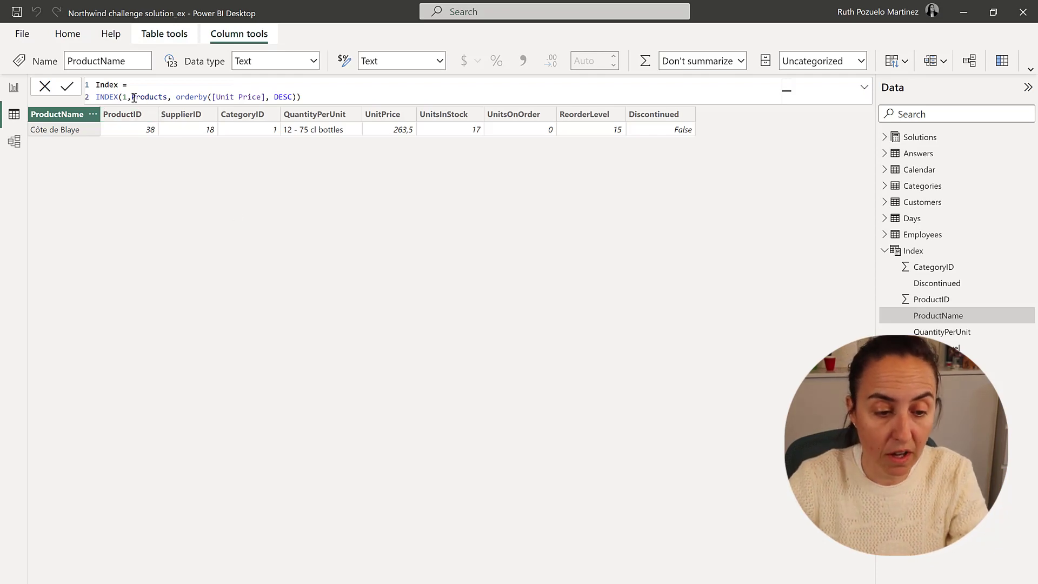
Wrap the Products argument of the INDEX formula in ALLSELECTED.
click(131, 97)
text(All)
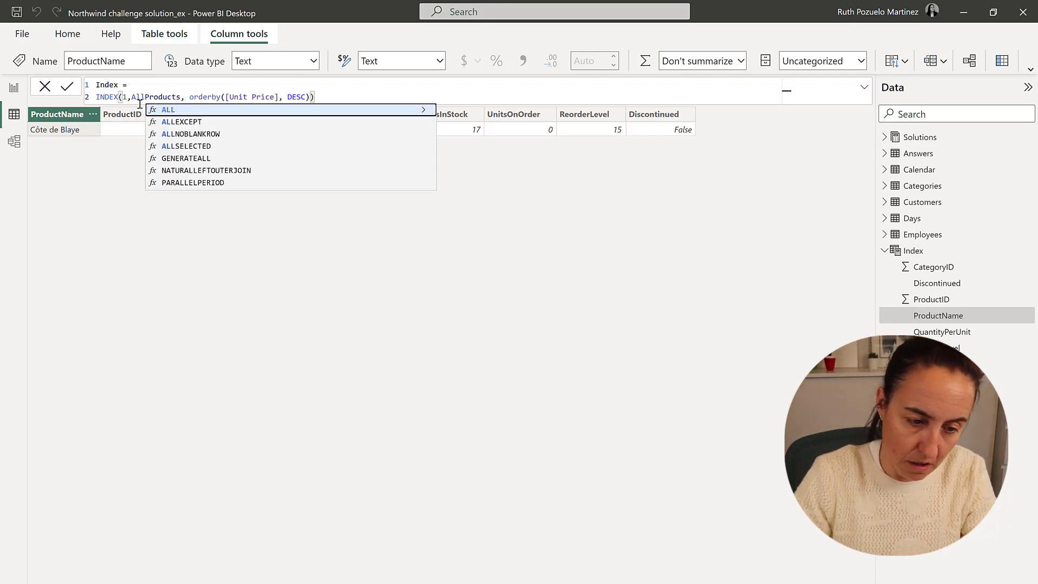
key(Down)
key(Down)
key(Down)
key(Tab)
key(Right)
key(Right)
key(Right)
key(Right)
key(Right)
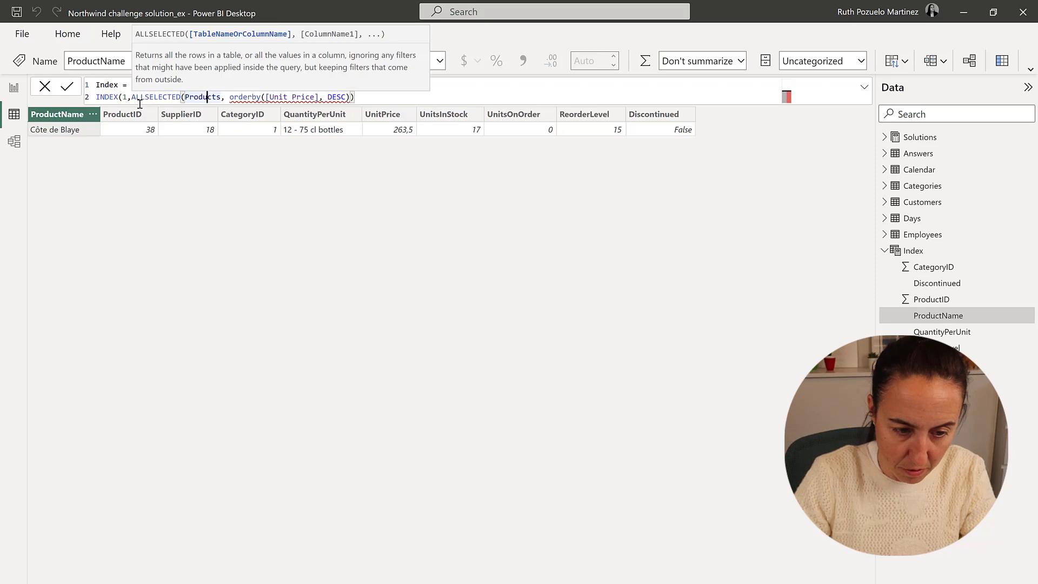
key(Right)
key(Right)
key(Right)
Make it ALLSELECTED(Products[ProductName]), apply it, and select the whole INDEX expression.
text([0)
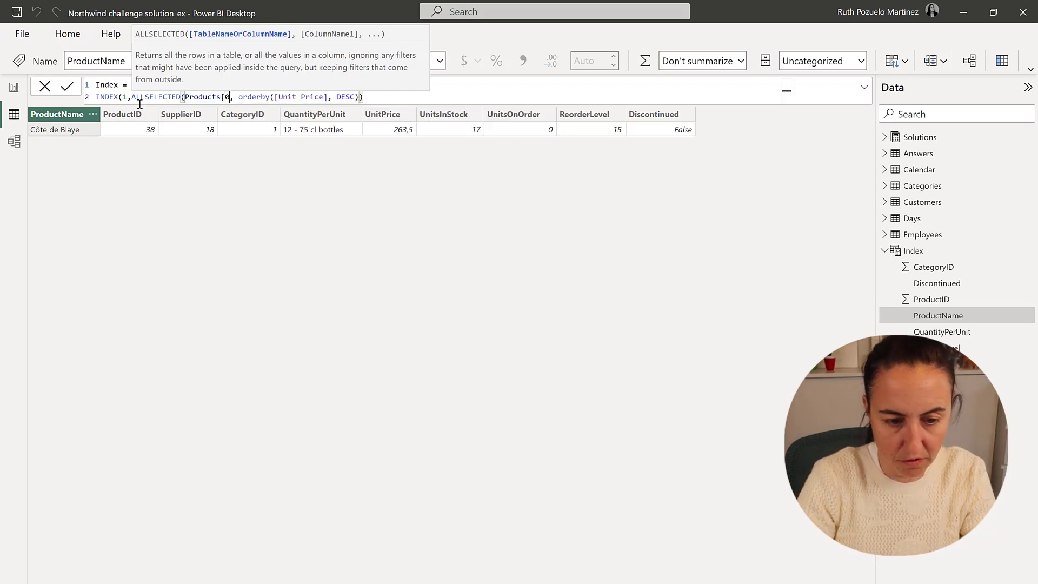
key(BackSpace)
text(Pr)
key(Down)
key(Tab)
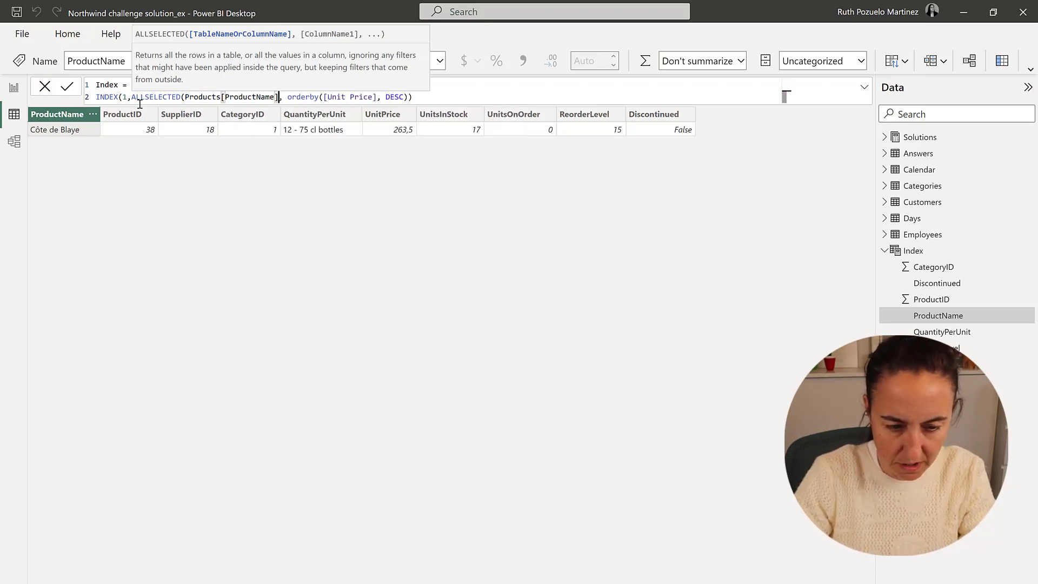
text())
key(Return)
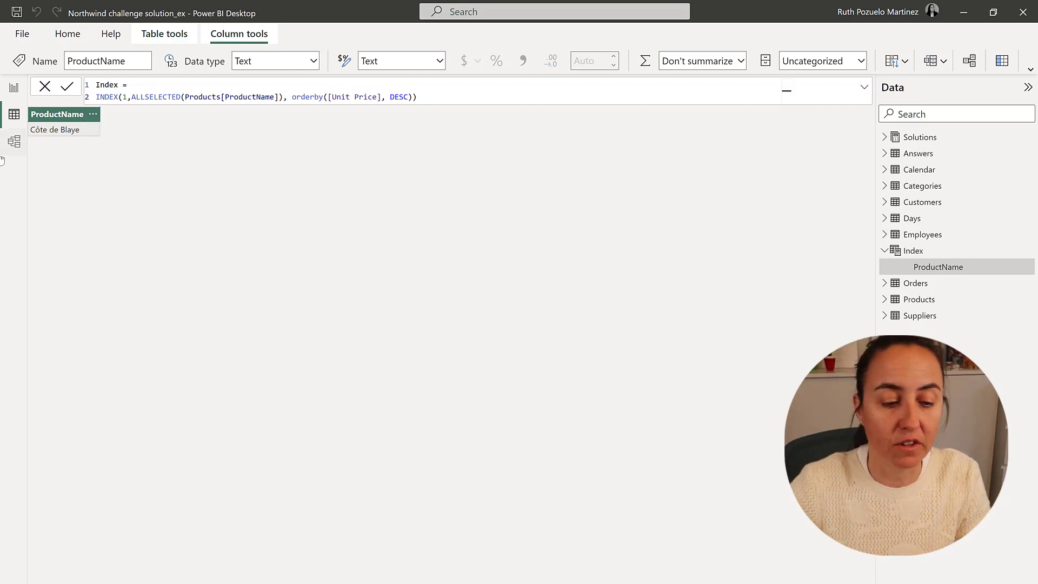
drag(422, 101, 64, 79)
key(ctrl+c)
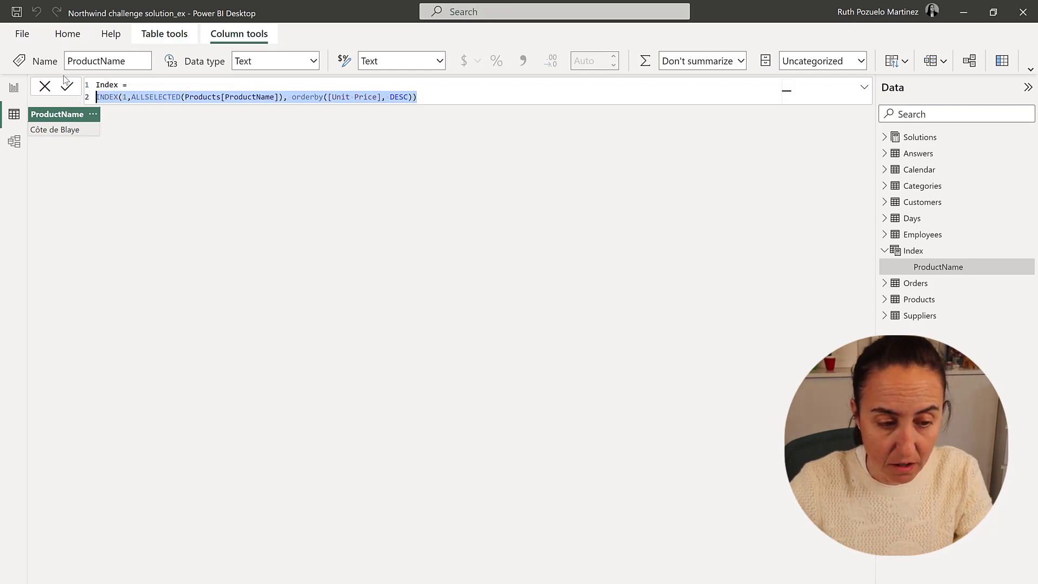
Begin a new measure named day2_index in the Solutions table with a calculate() line.
click(14, 87)
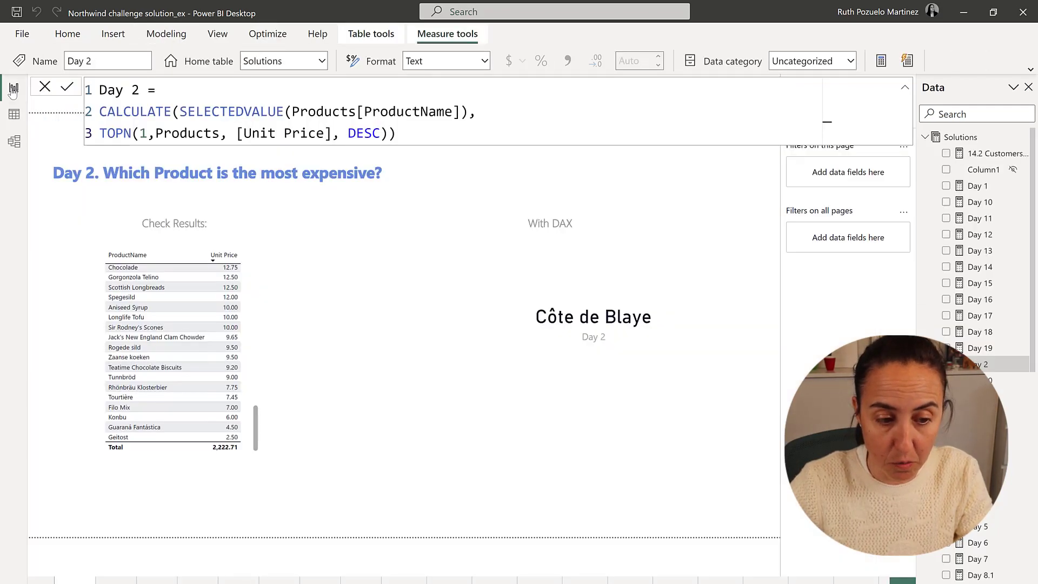
right_click(967, 138)
click(938, 144)
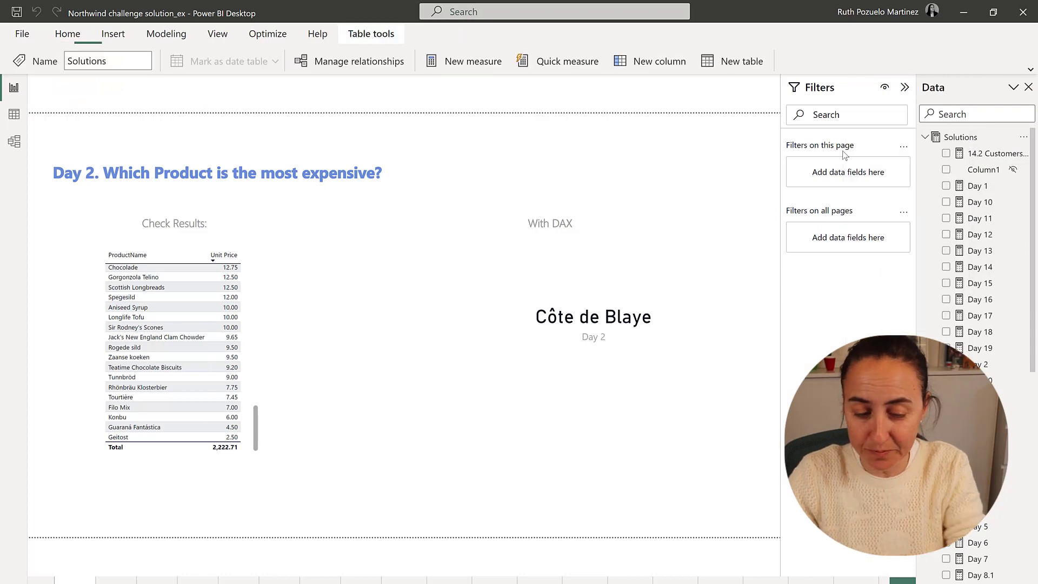
right_click(975, 144)
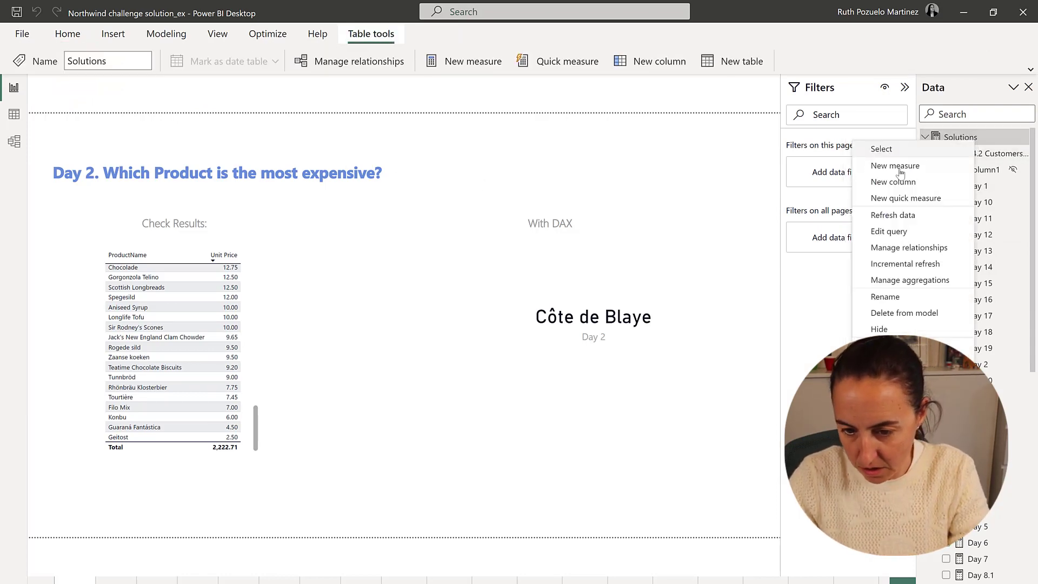
key(Escape)
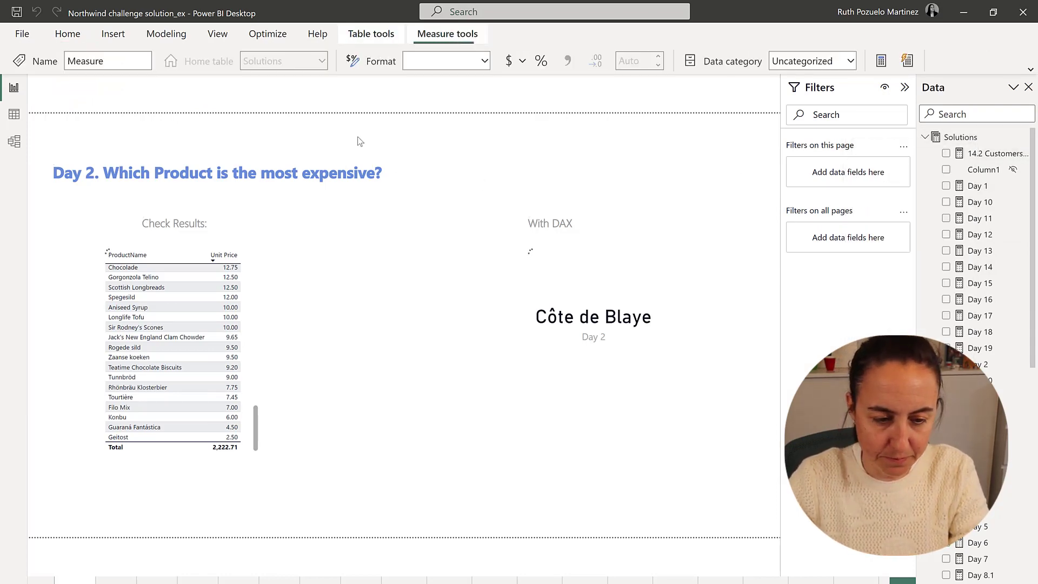
text(day)
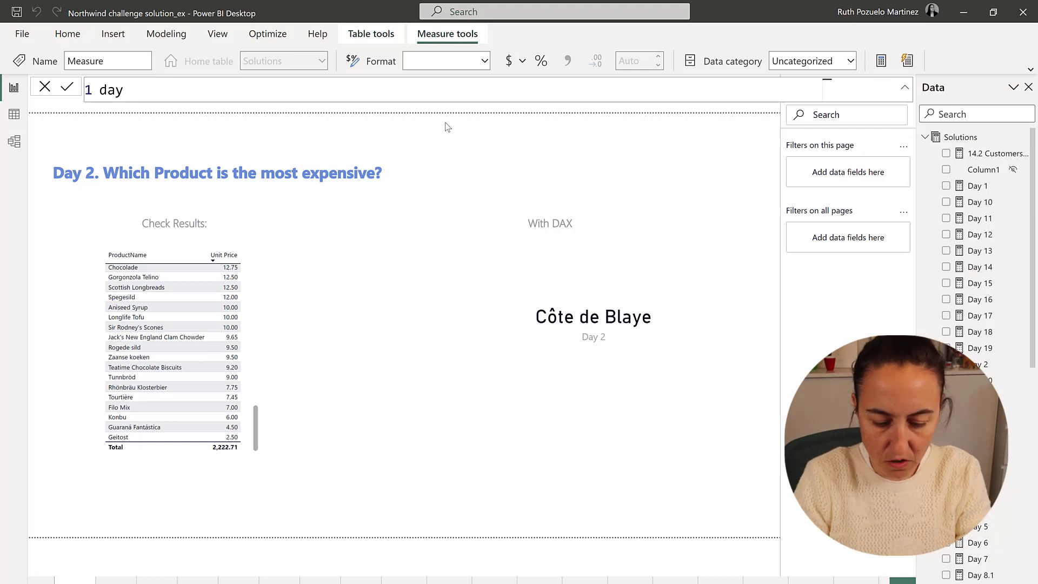
text(2_index =)
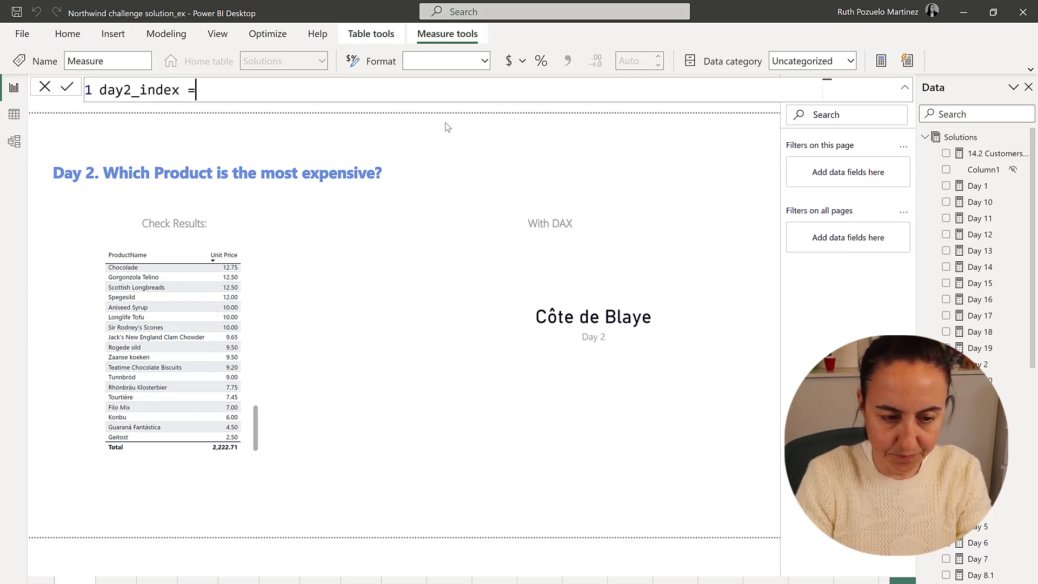
key(shift+Return)
text(calculate)
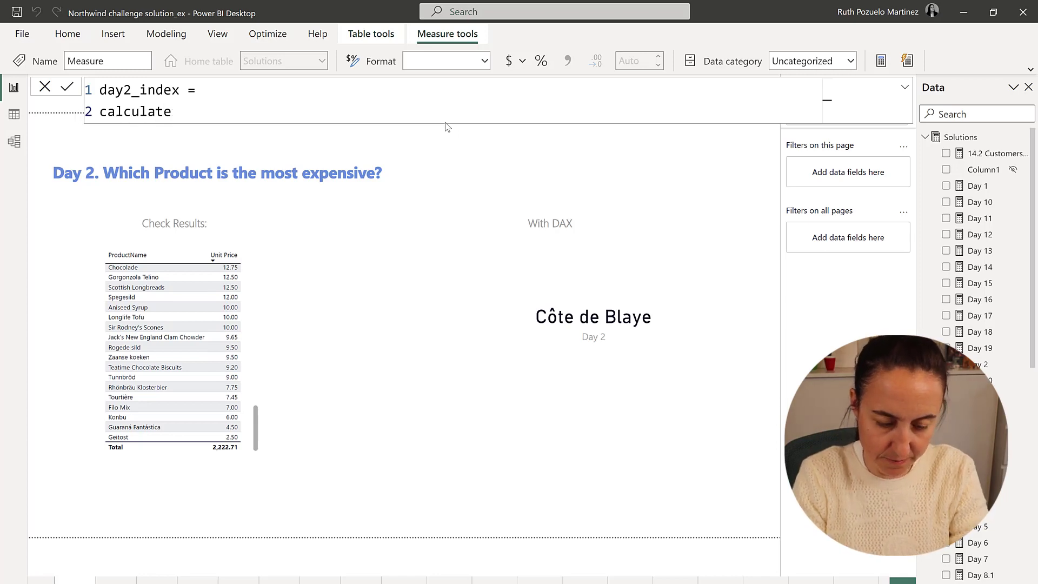
text(())
key(shift+Return)
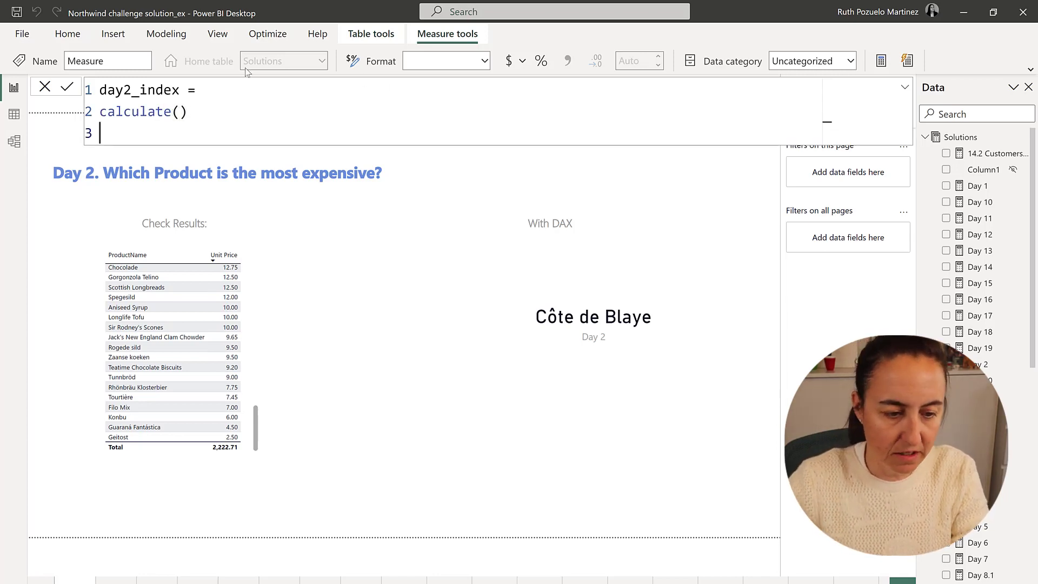
Rework line 2 into CALCULATE with SELECTEDVALUE as its expression.
click(66, 88)
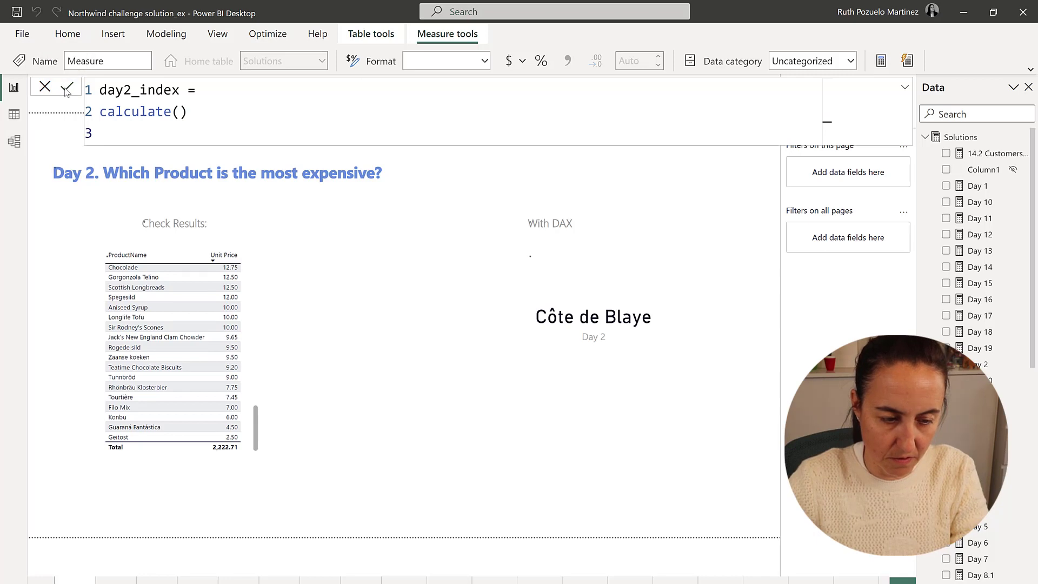
click(228, 117)
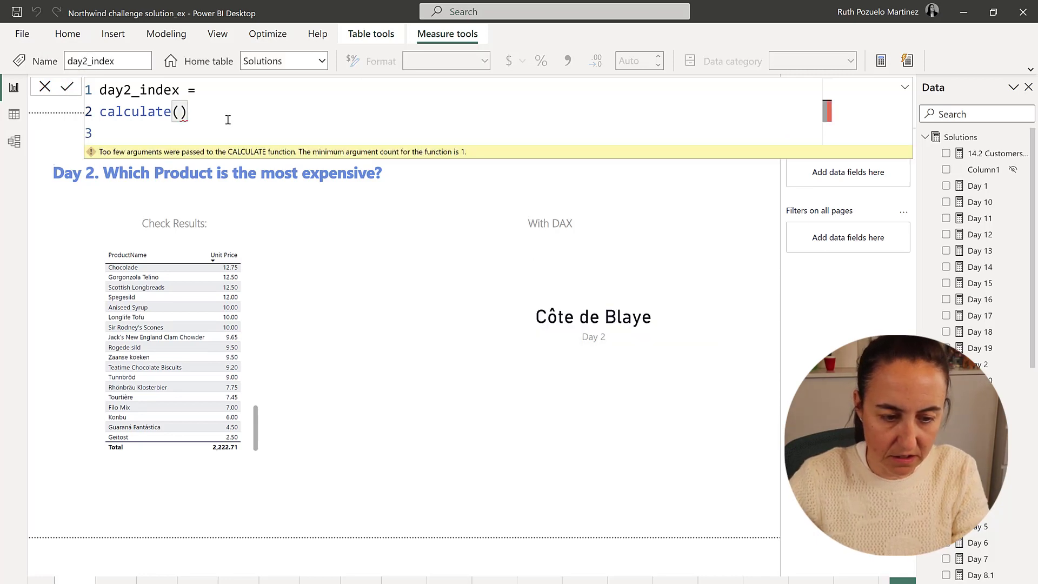
key(BackSpace)
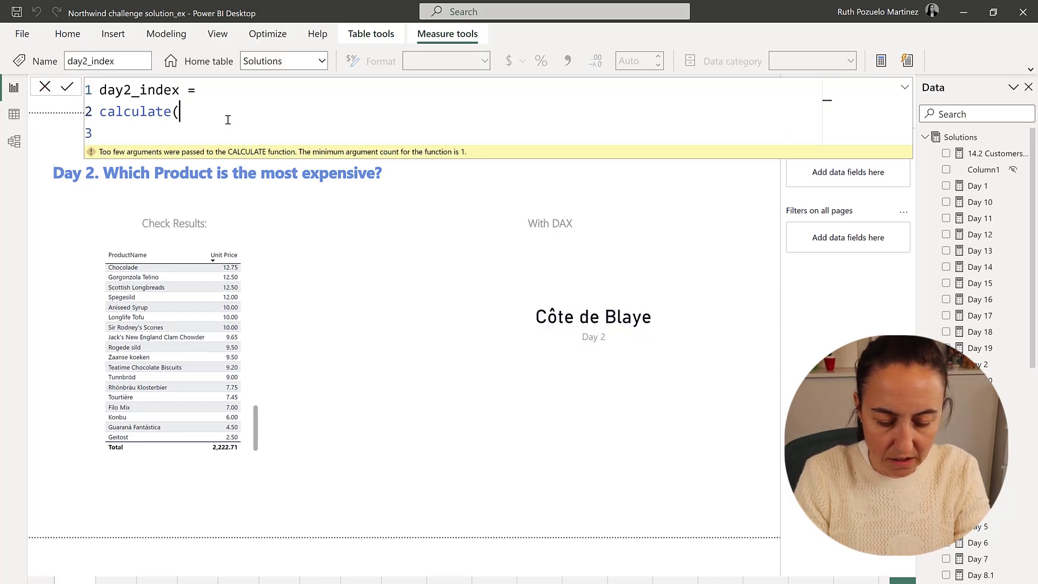
key(BackSpace)
key(BackSpace)
key(BackSpace)
key(BackSpace)
key(Tab)
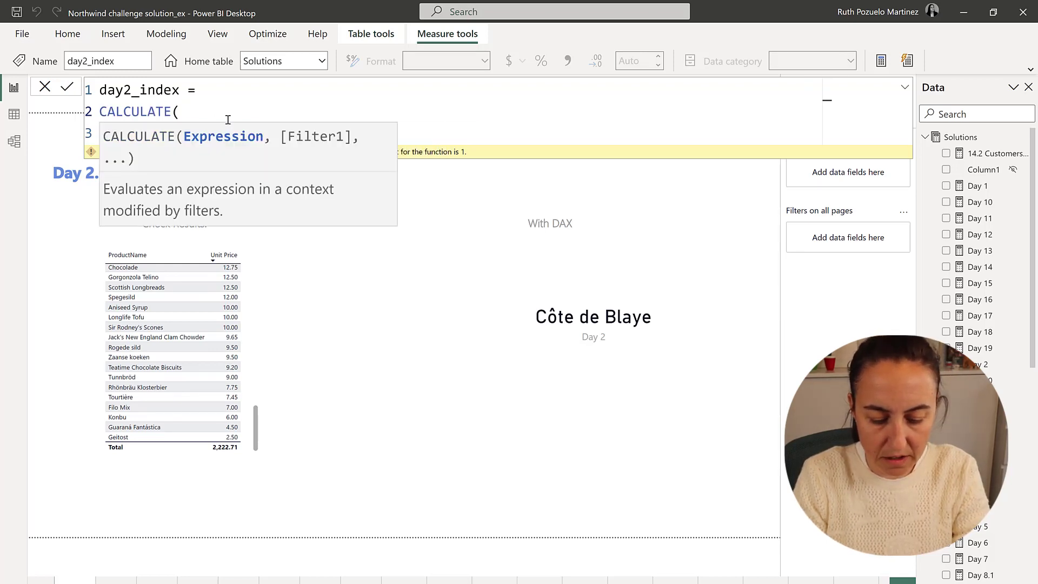
text(sele)
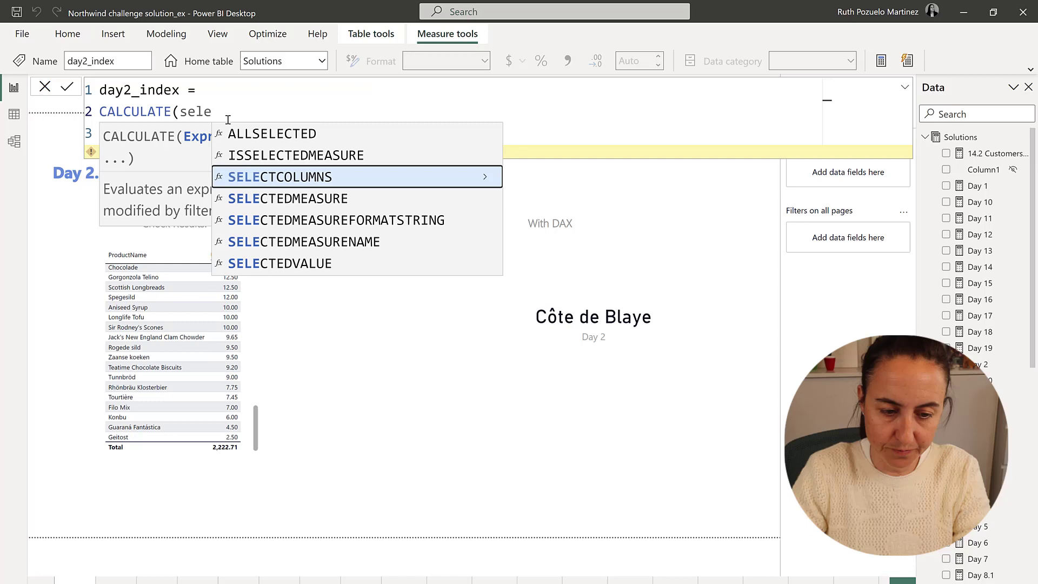
key(Down)
key(Down)
key(Down)
key(Down)
key(Tab)
Set the expression to SELECTEDVALUE(Products[ProductName]) and start a line for the filter.
text(prid)
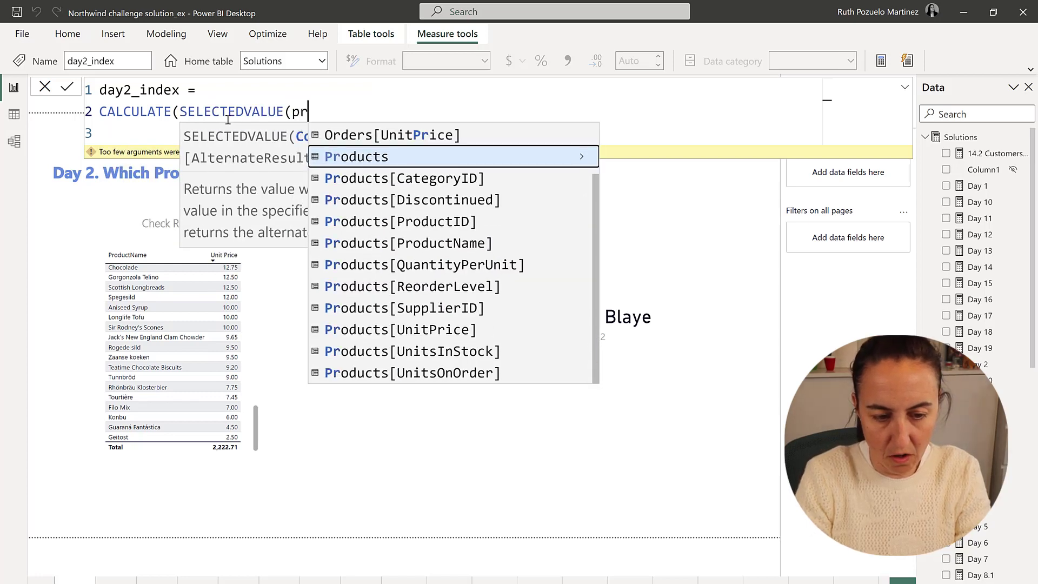
key(BackSpace)
key(BackSpace)
text(od)
key(Down)
key(Down)
key(Down)
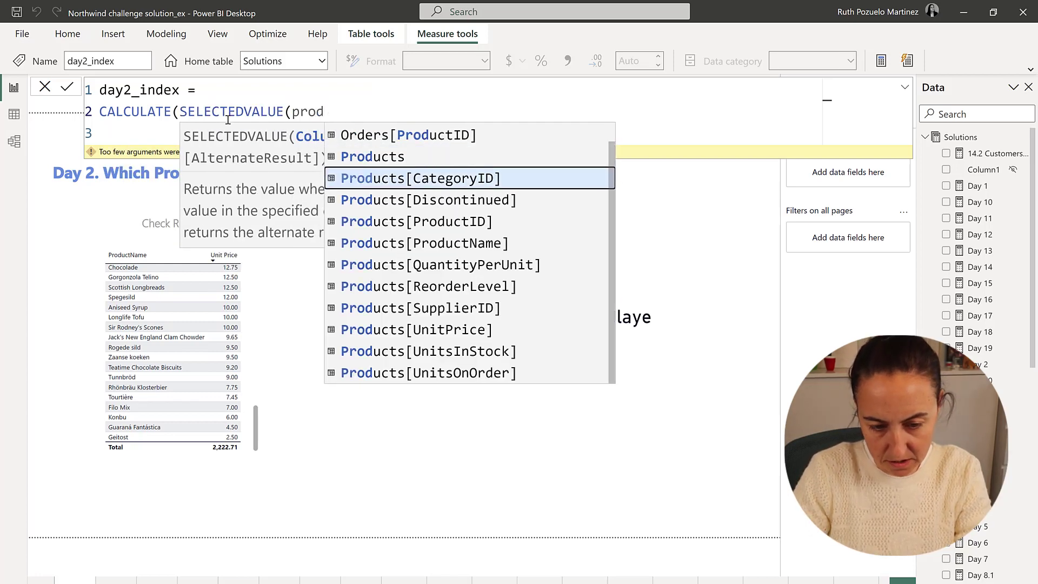
key(Down)
key(Tab)
text(),)
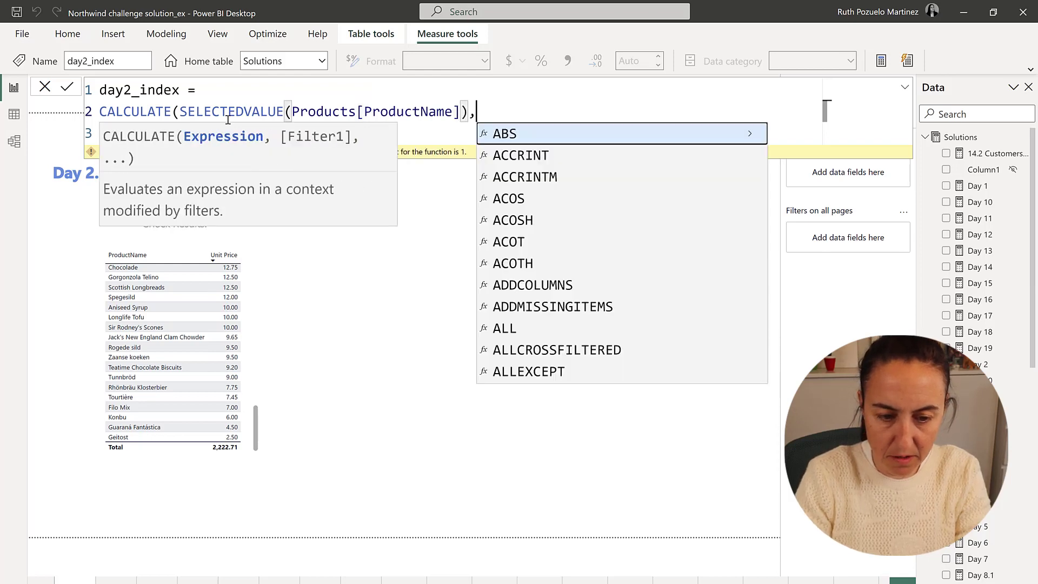
key(shift+Return)
Paste the INDEX expression as CALCULATE's filter, close it, and show day2_index in a card.
text(in)
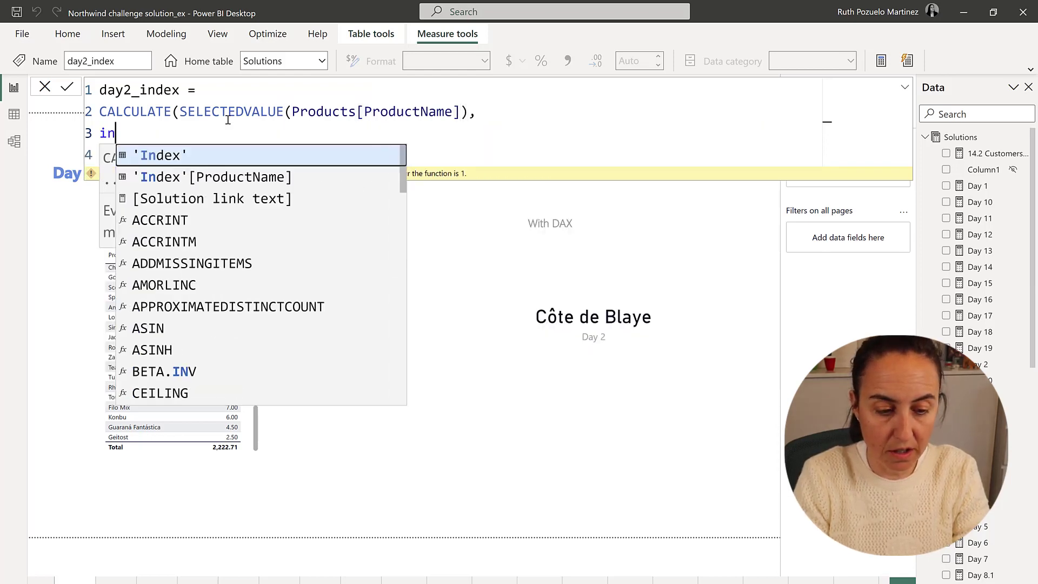
key(BackSpace)
key(BackSpace)
key(ctrl+v)
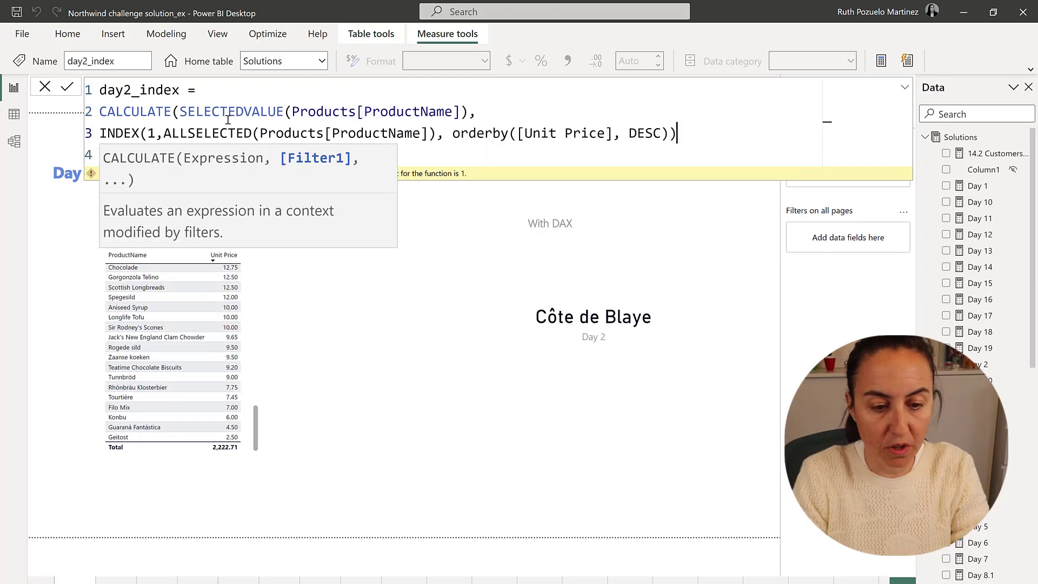
click(228, 120)
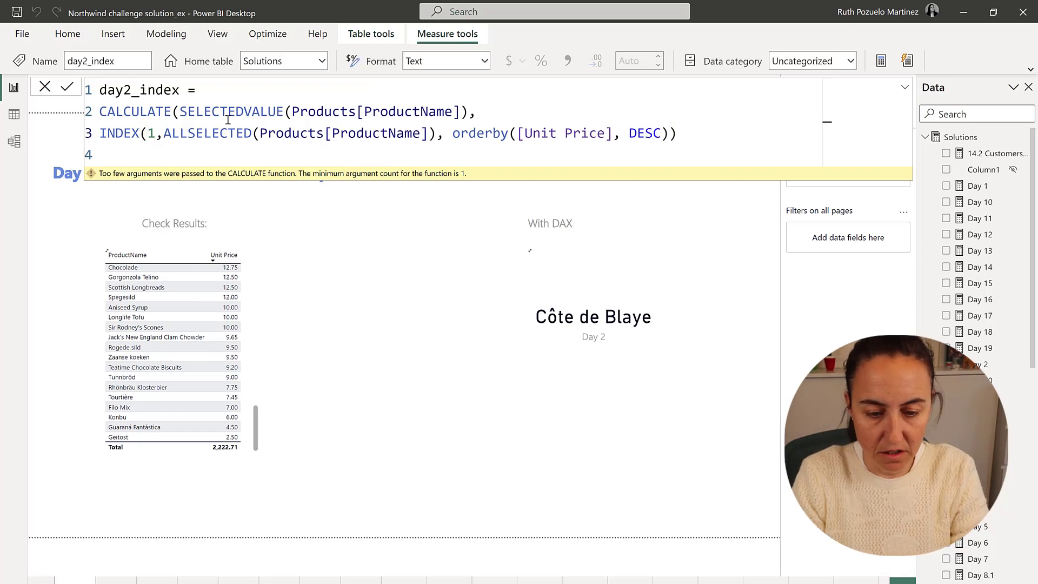
text())
key(Return)
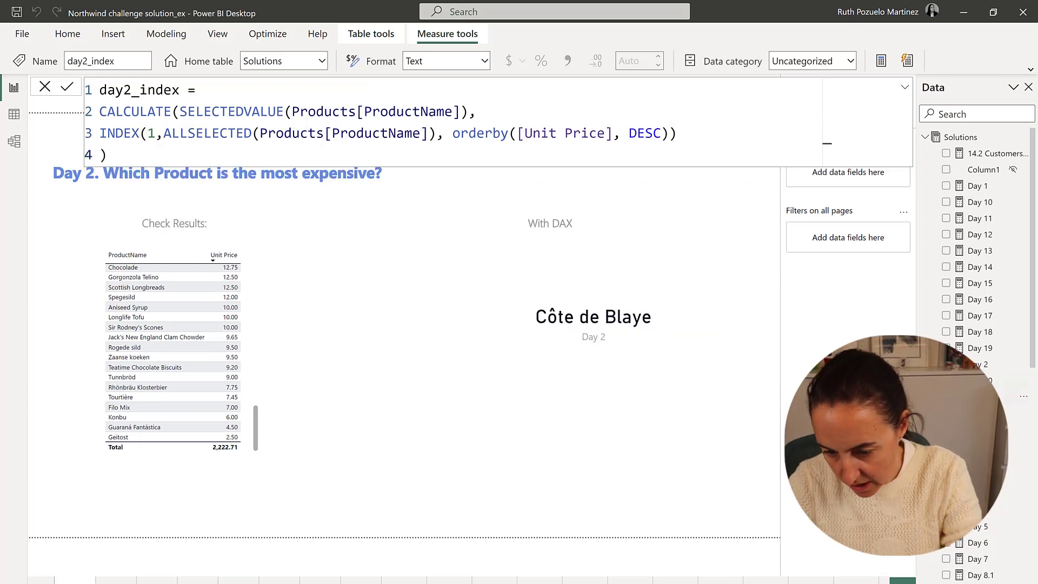
drag(988, 359, 553, 489)
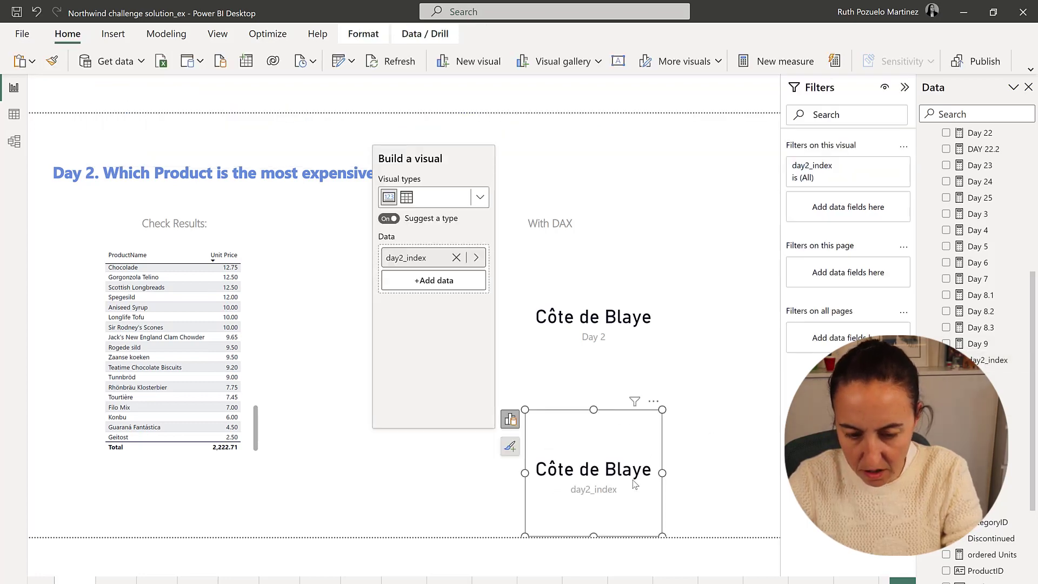